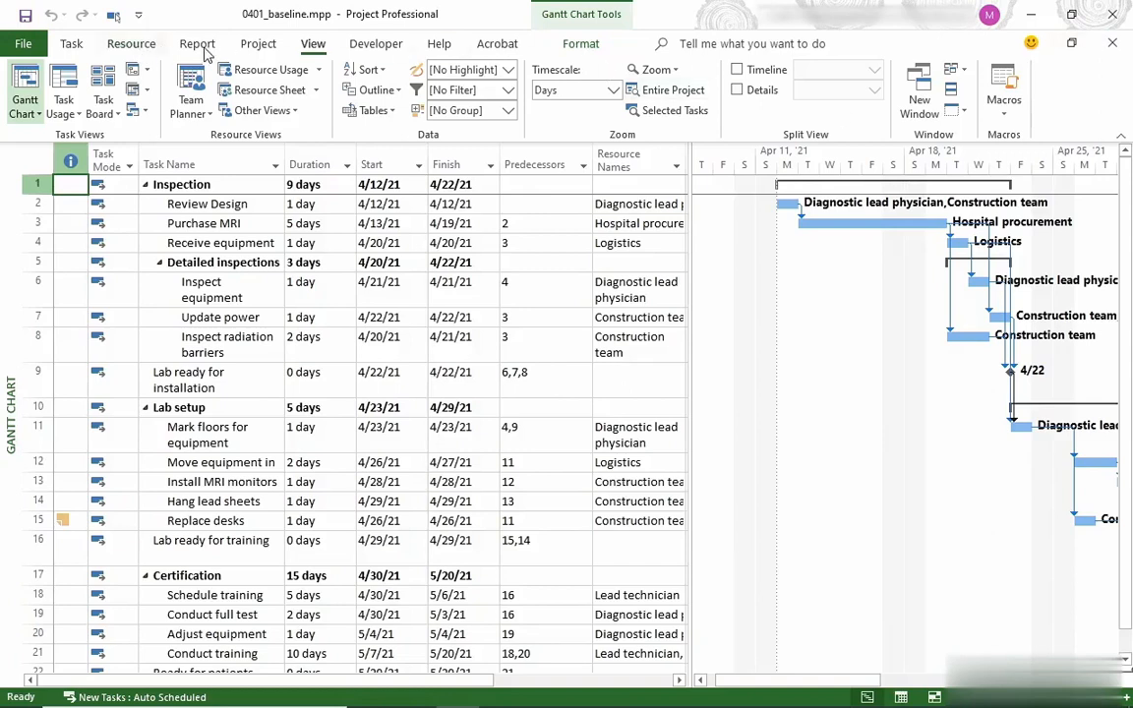
Set the primary baseline, named Baseline, for the entire project.
left_click(255, 45)
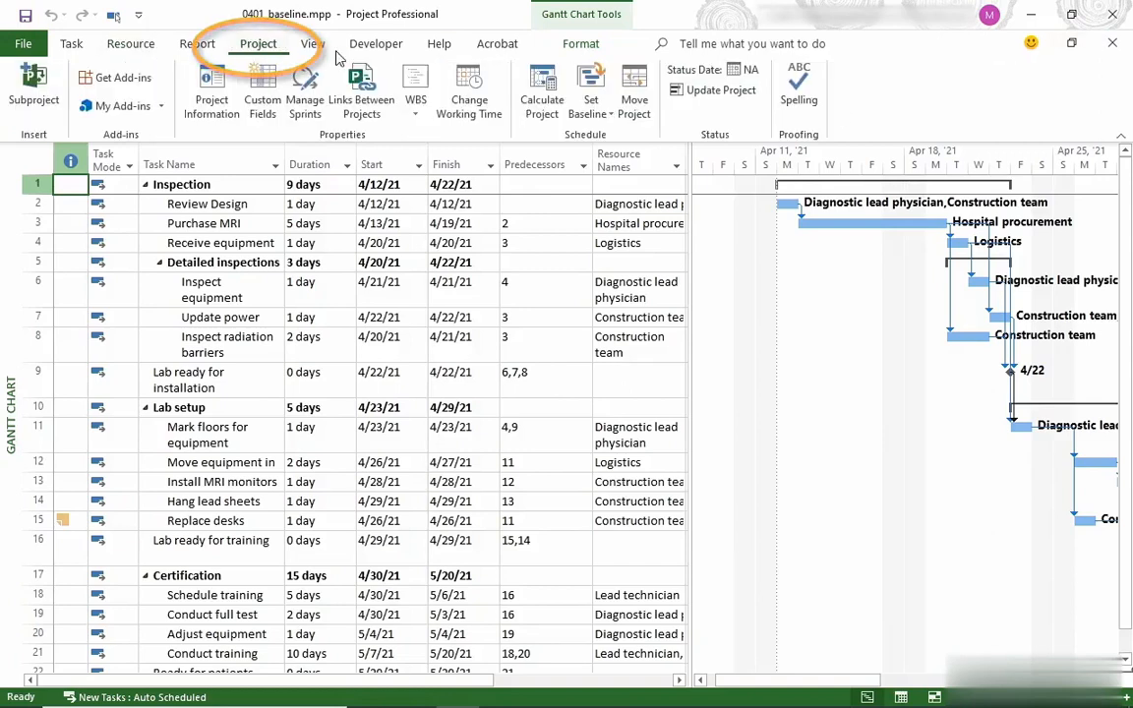
left_click(594, 115)
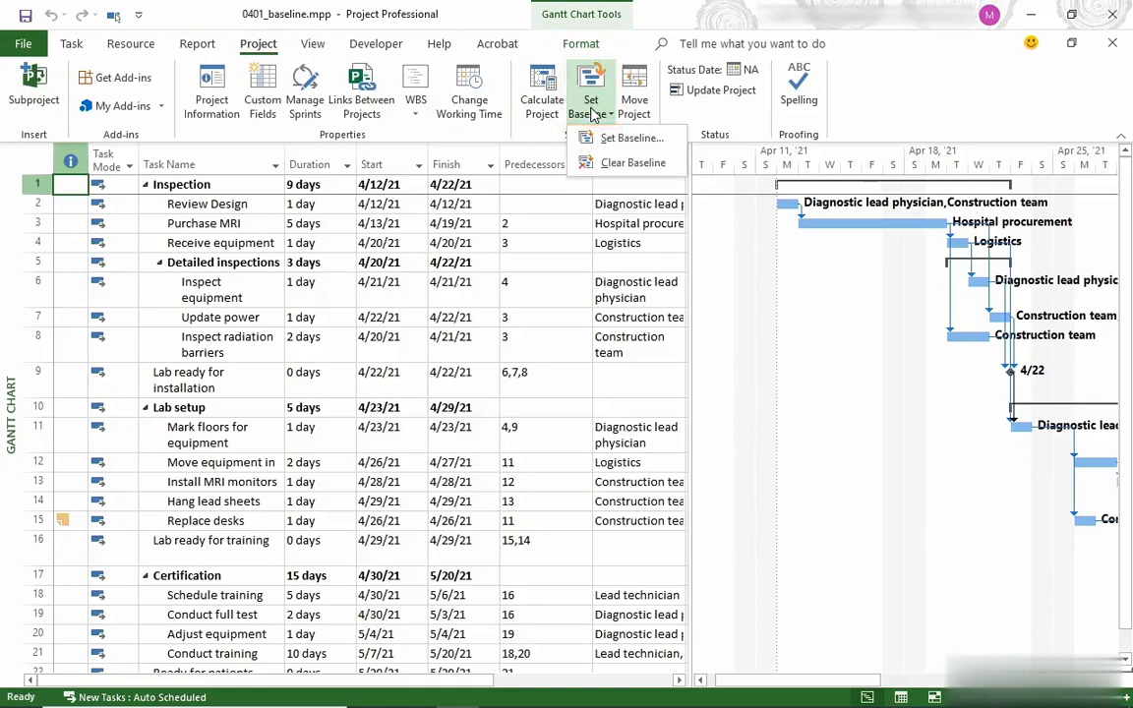
left_click(634, 139)
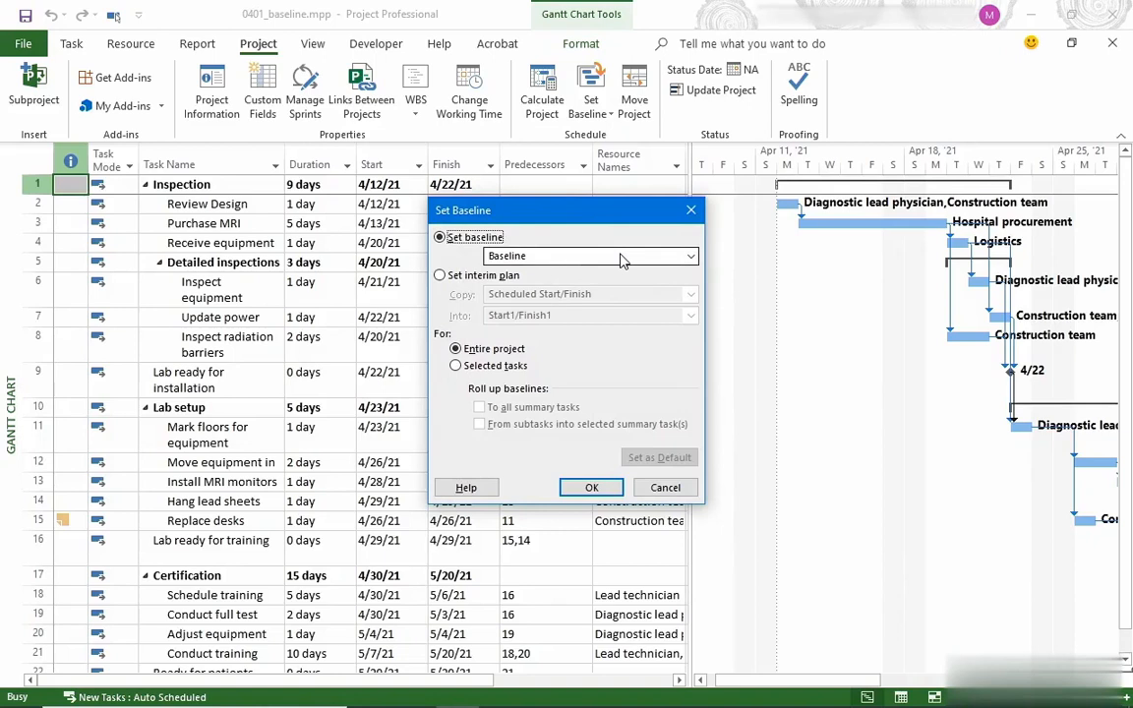
left_click(692, 256)
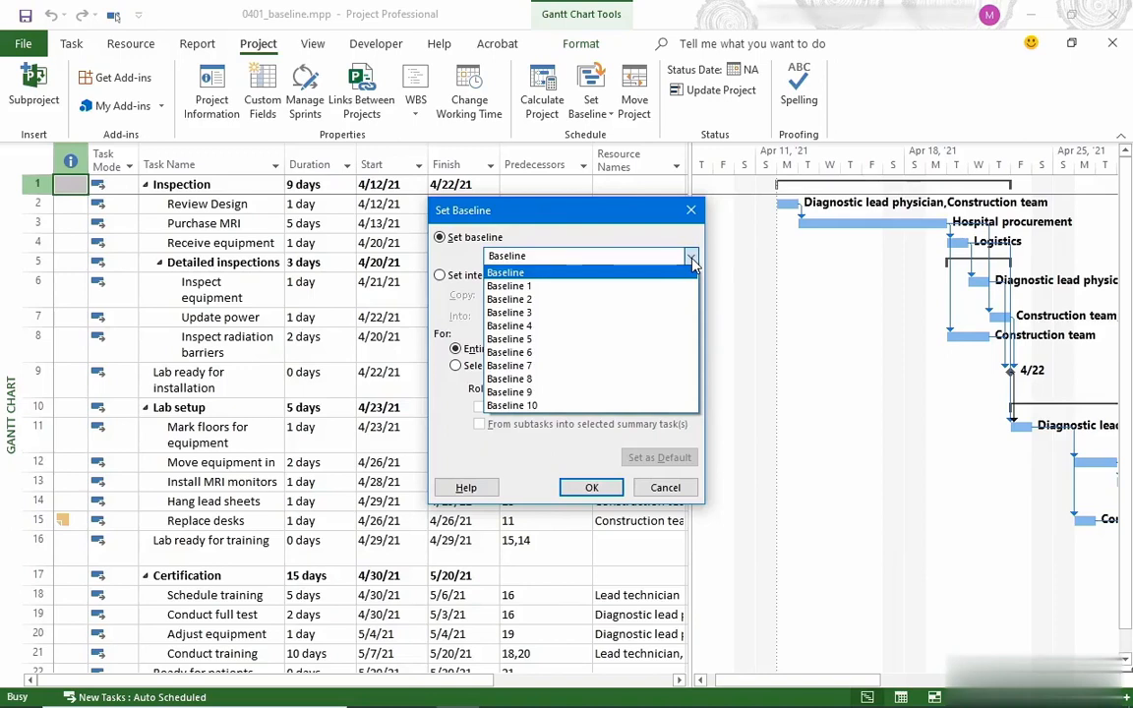
left_click(581, 268)
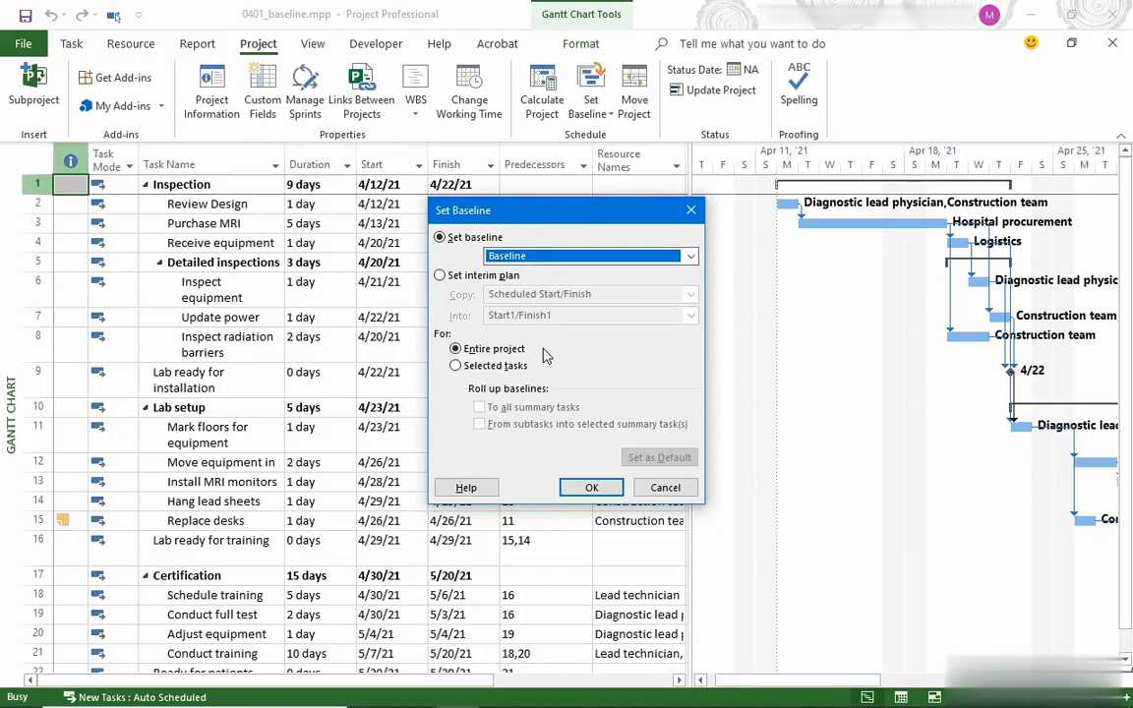
left_click(593, 487)
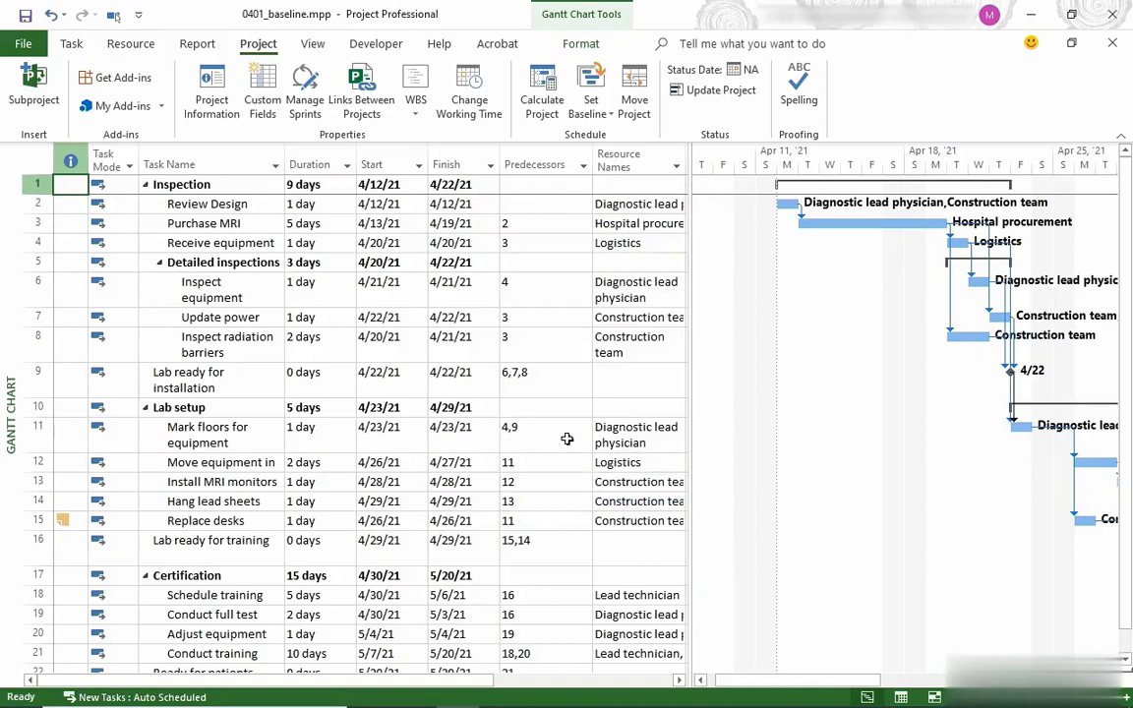
Check in the Set Baseline dialog when the project's baseline was last saved, leaving it unchanged.
left_click(593, 112)
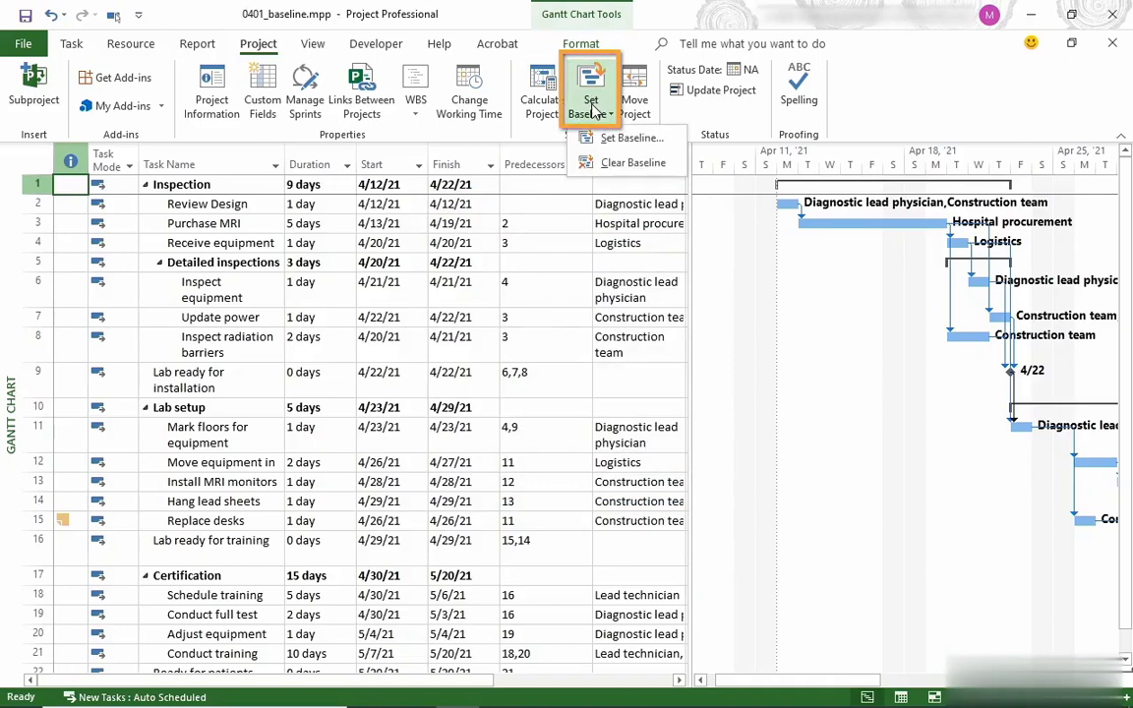
left_click(635, 138)
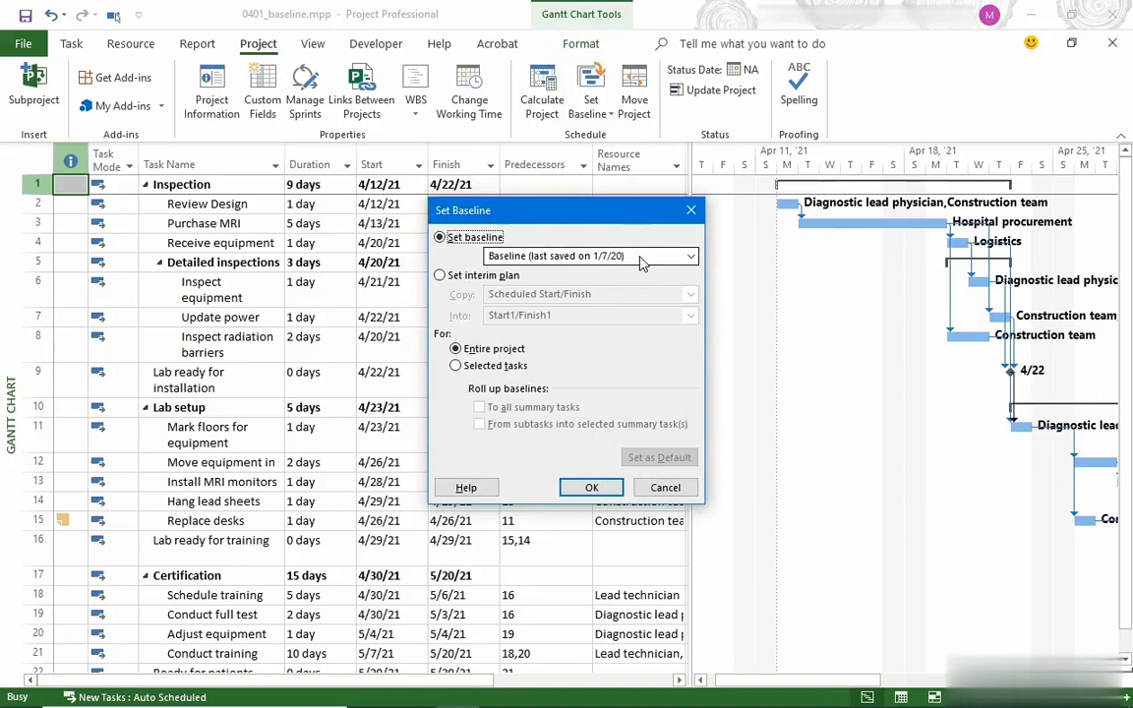
left_click(673, 489)
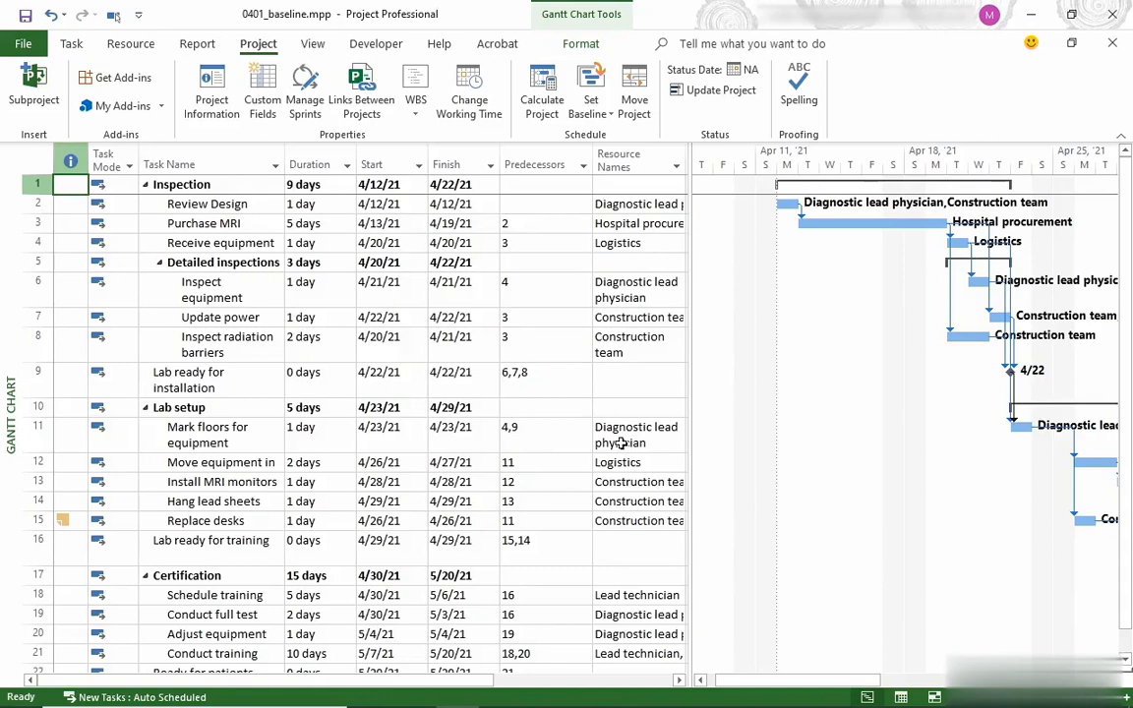
Show the Variance table beside the Gantt chart.
left_click(315, 45)
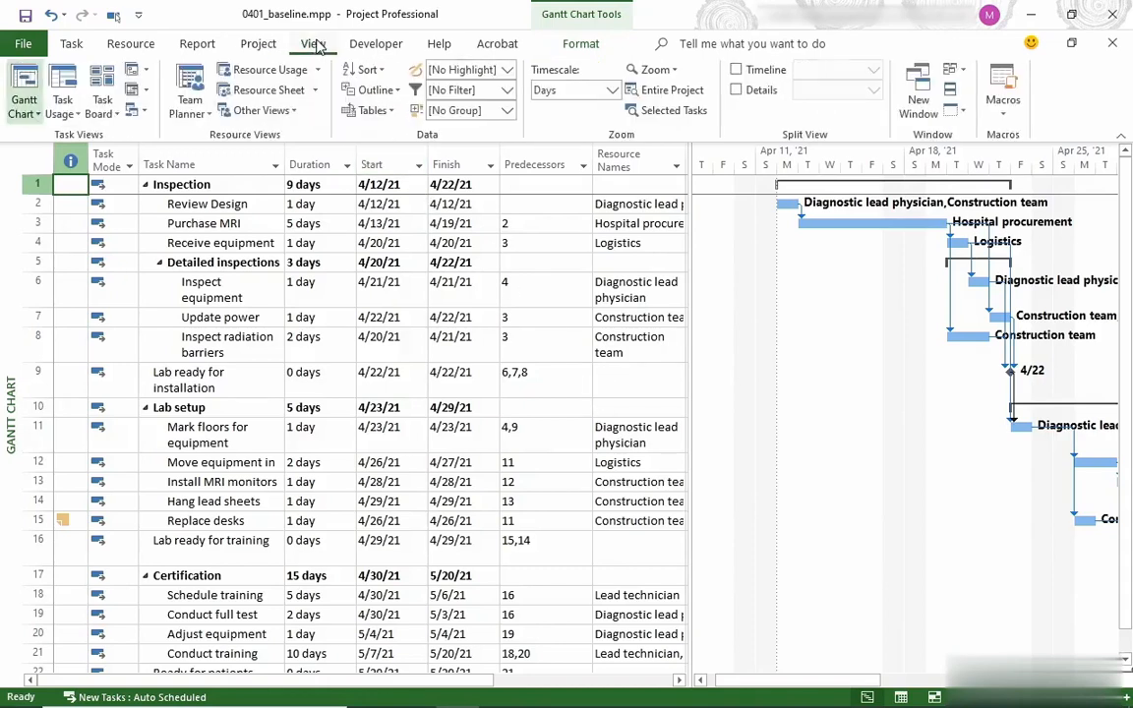
left_click(374, 111)
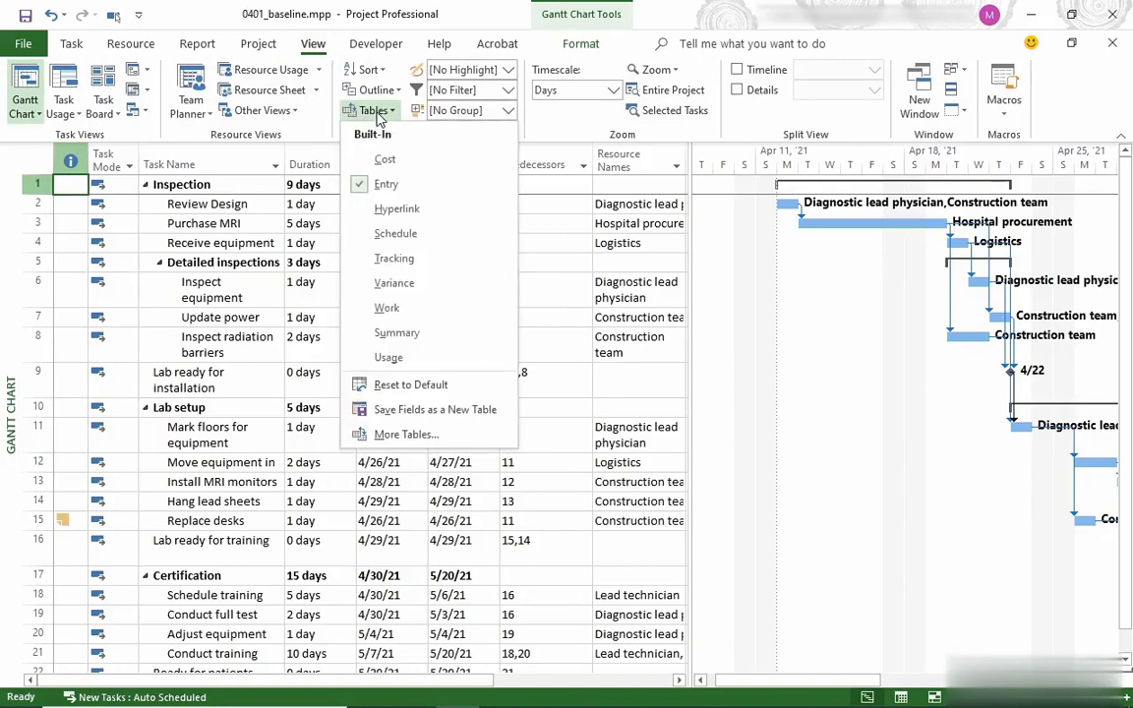
left_click(434, 289)
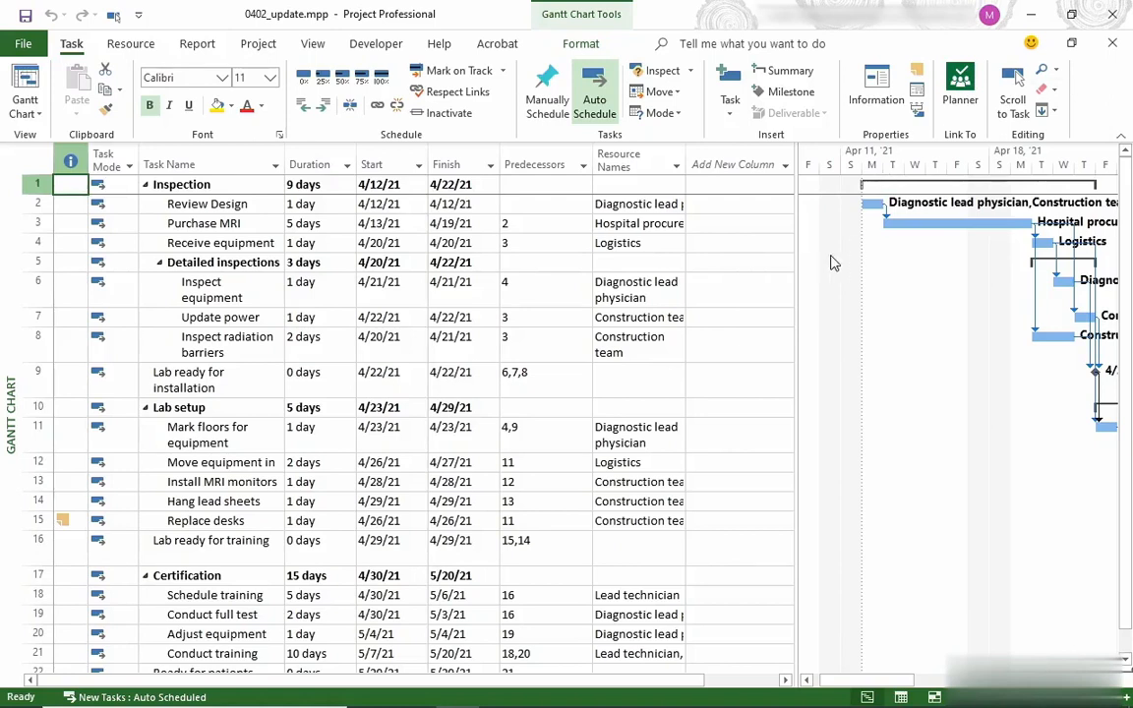
Show the Tracking table beside the Gantt chart in 0402_update.mpp.
left_click(313, 44)
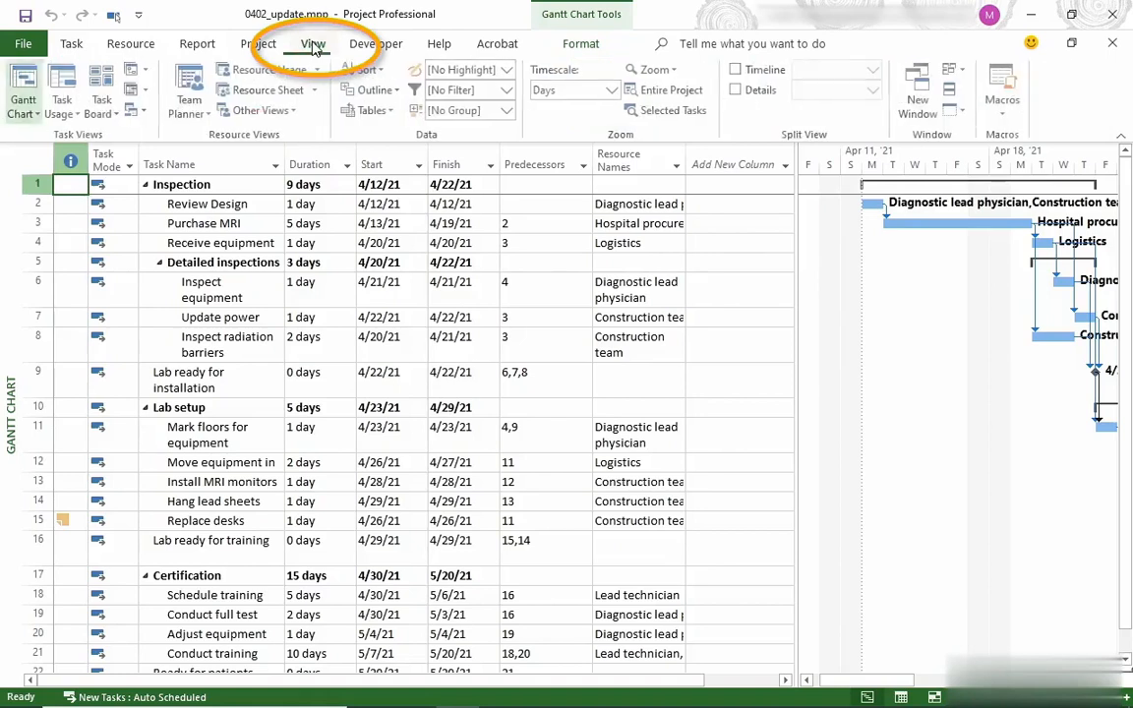
left_click(380, 111)
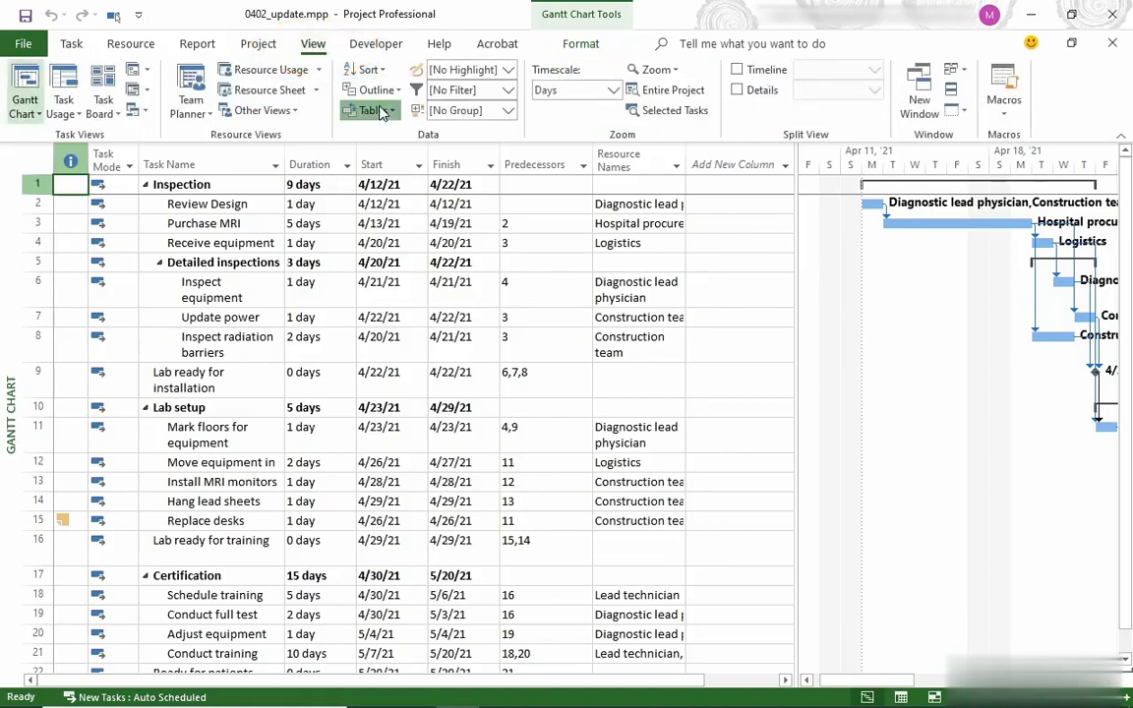
left_click(394, 257)
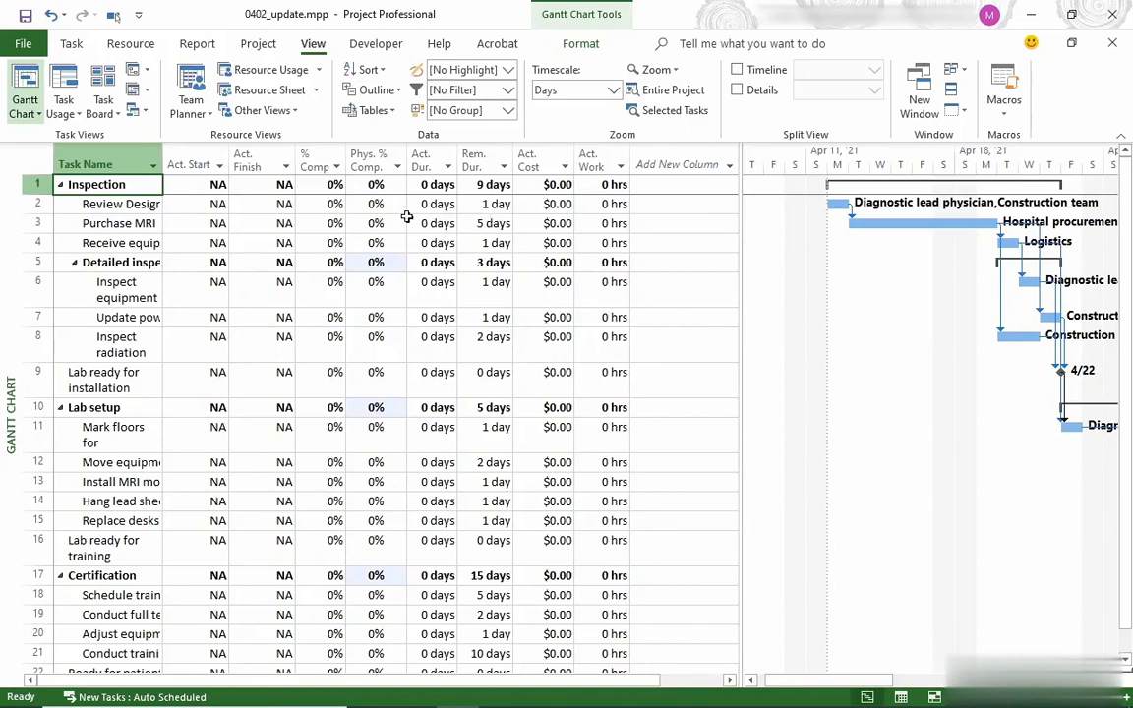
Set the project's status date to 4/23/21.
left_click(253, 46)
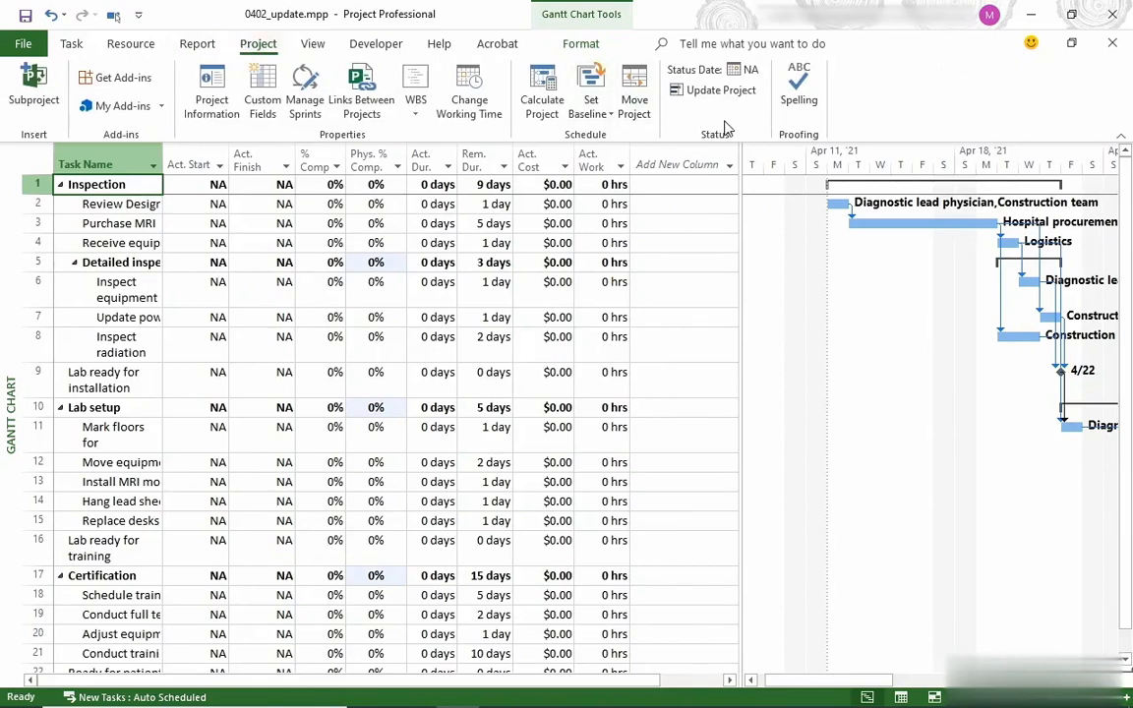
left_click(747, 71)
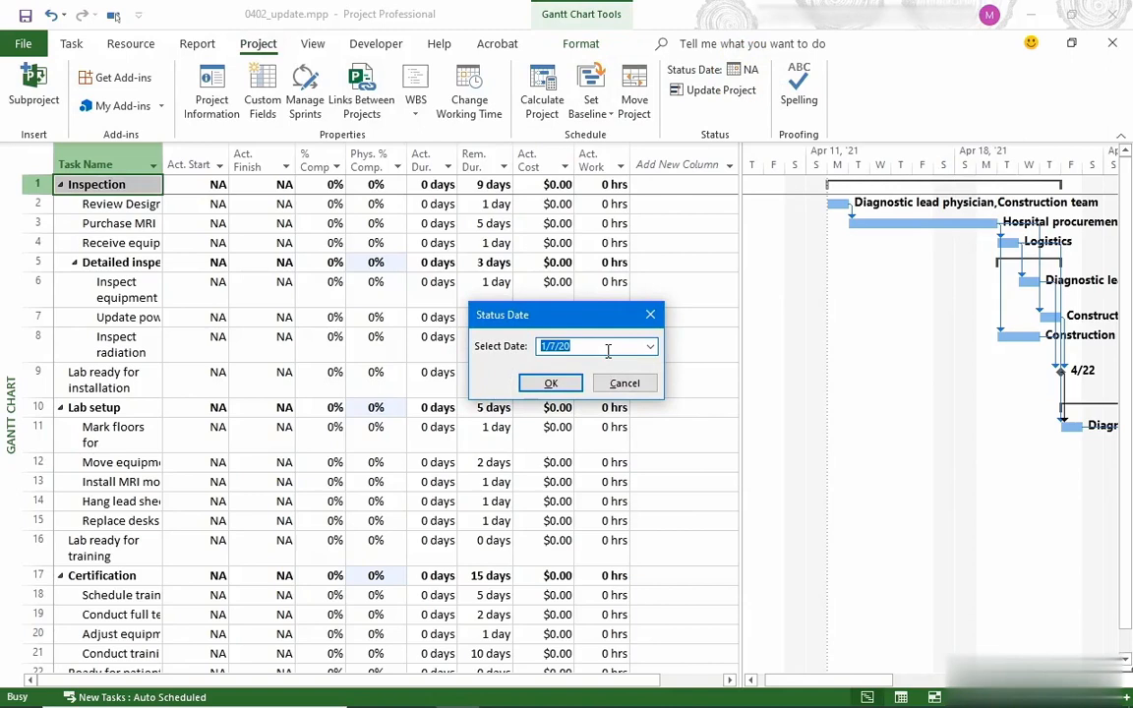
type("4/23/21")
left_click(555, 385)
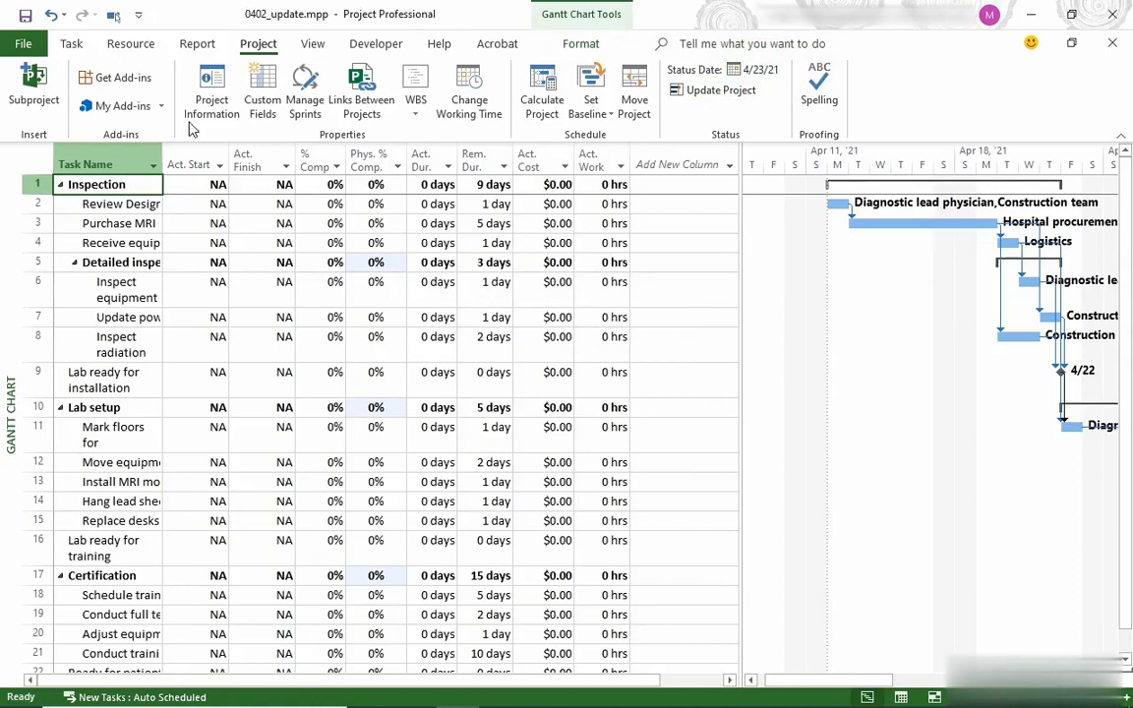
Update the Review Design task with an actual duration of 1d and a remaining duration of 0d.
left_click(74, 43)
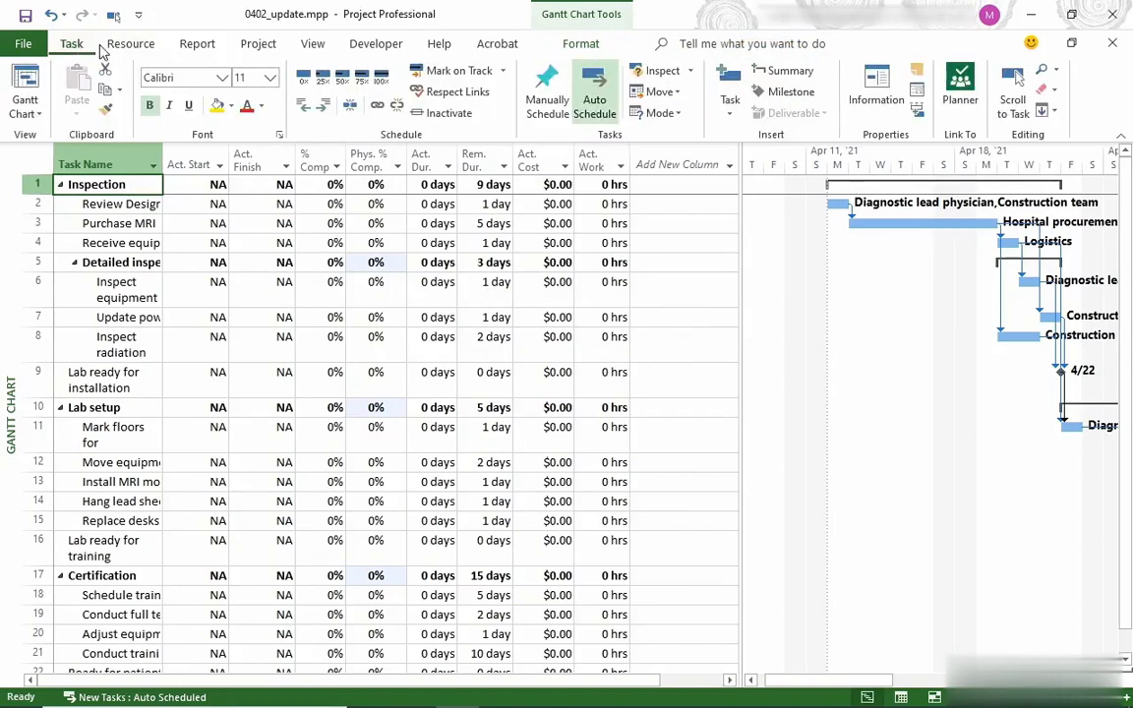
left_click(134, 203)
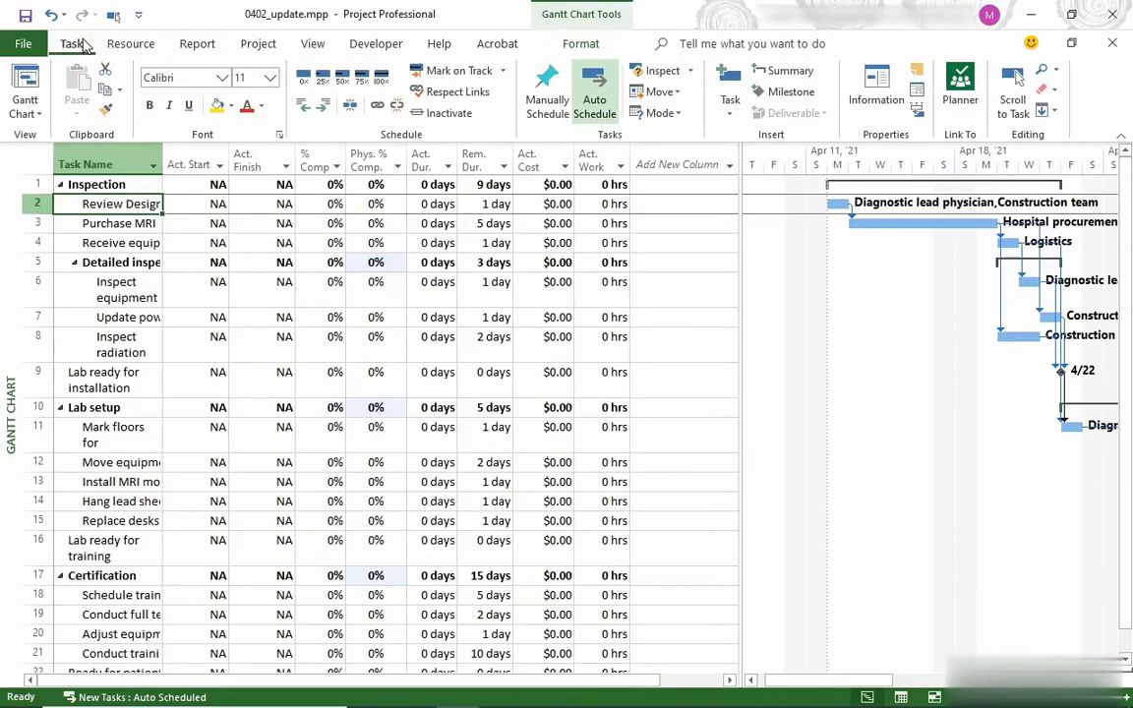
left_click(503, 72)
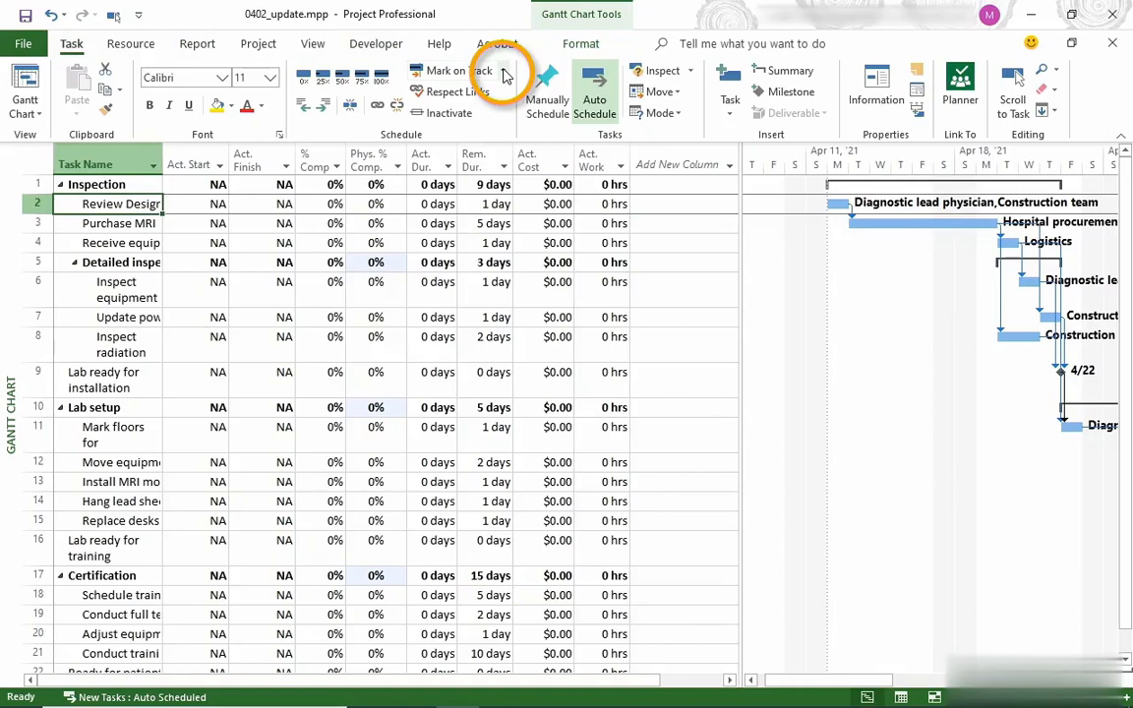
left_click(503, 72)
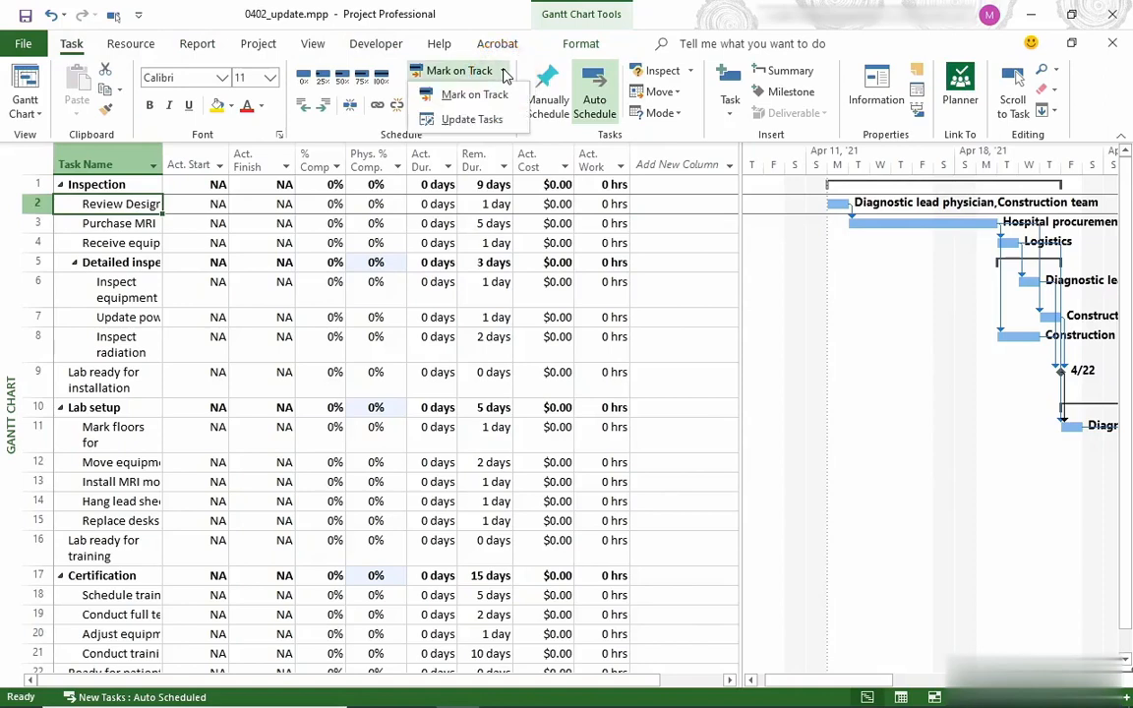
left_click(454, 119)
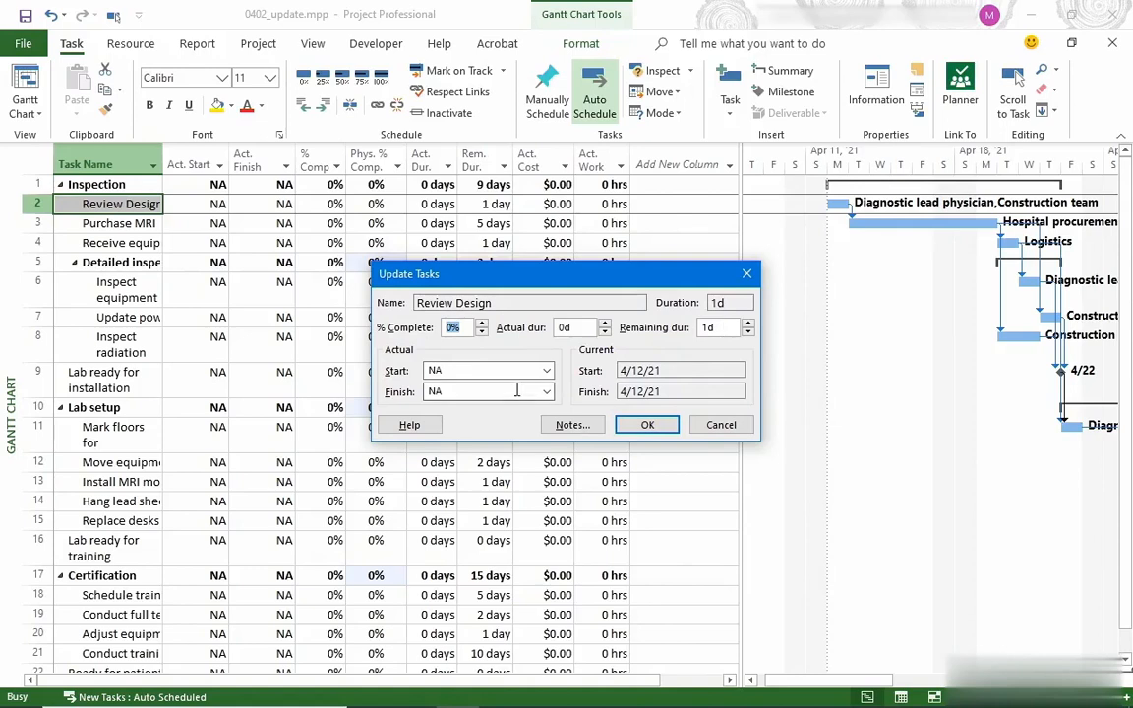
double_click(577, 328)
type("1d")
double_click(724, 331)
type("0d")
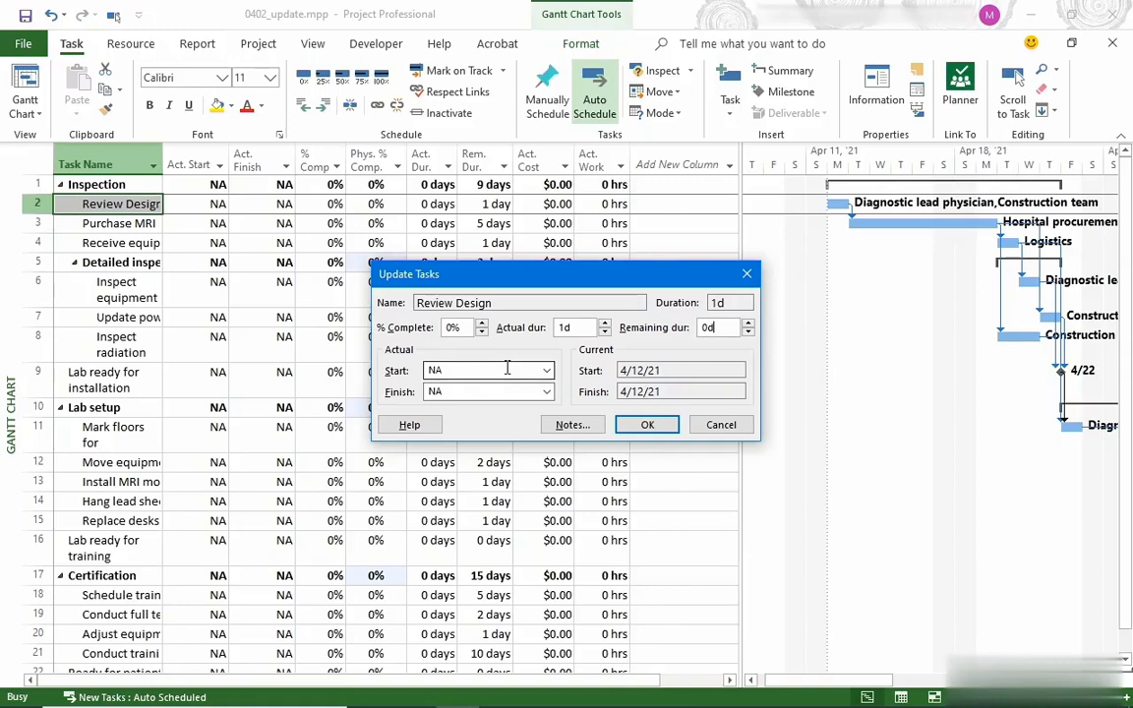
left_click(649, 425)
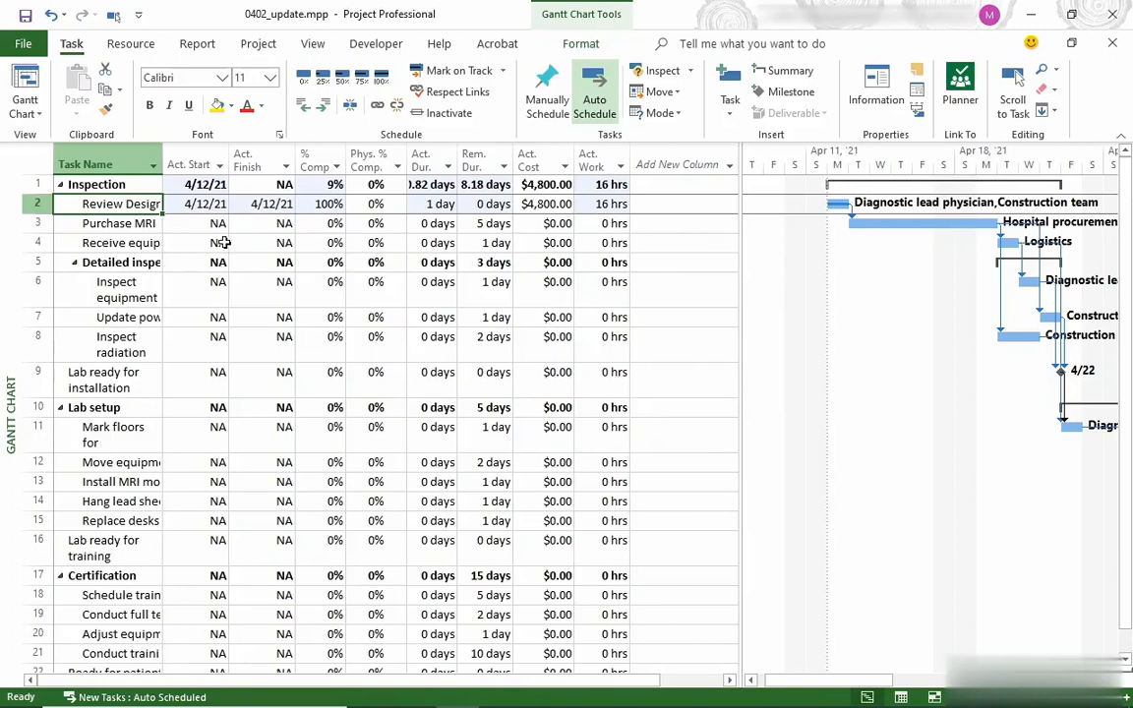
Update the Purchase MRI task with actual duration 7d, remaining duration 0d and actual start 4/14/2021.
left_click(131, 225)
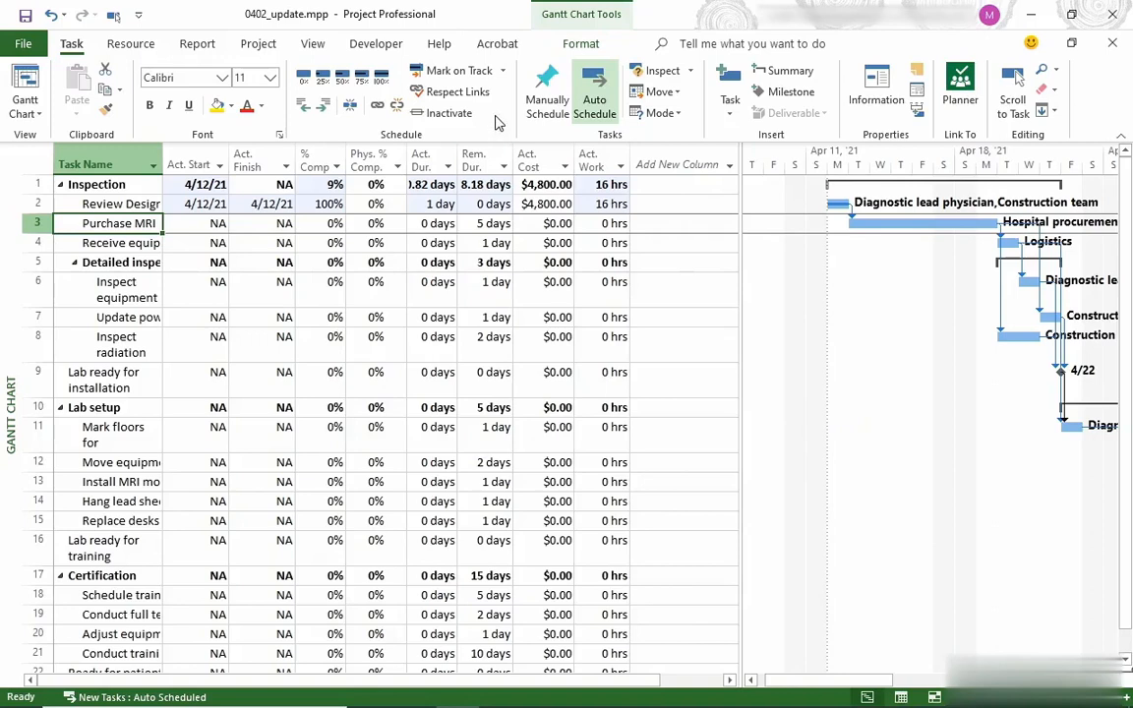
left_click(504, 74)
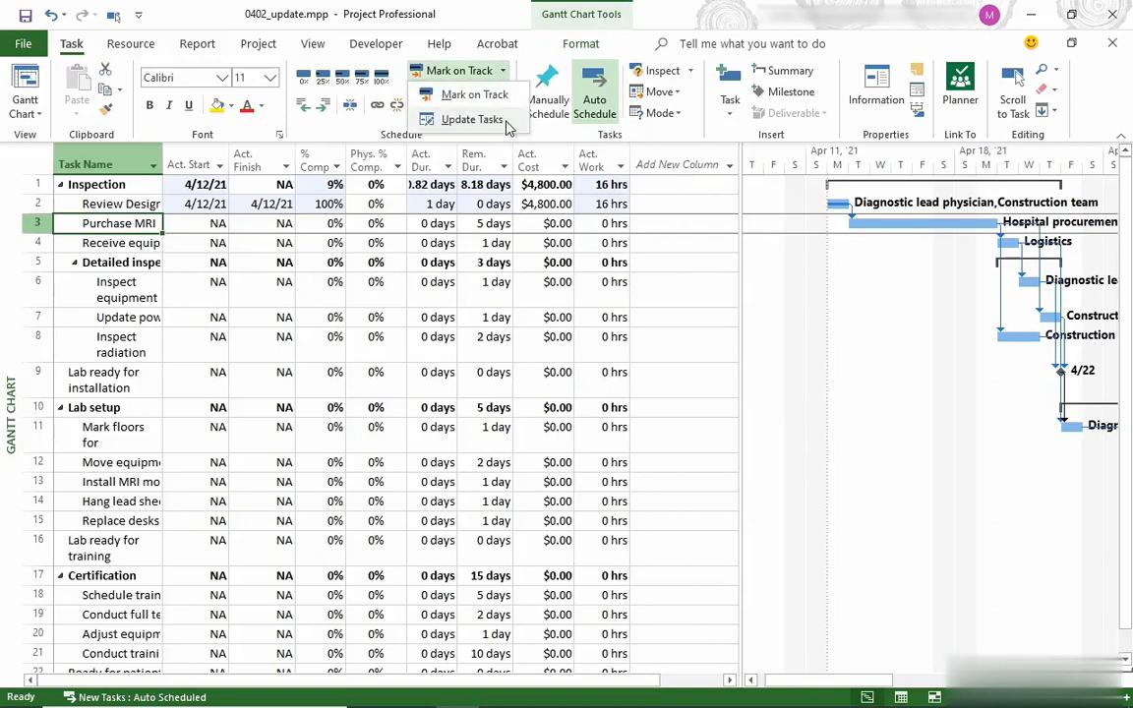
left_click(506, 125)
double_click(566, 328)
type("7d")
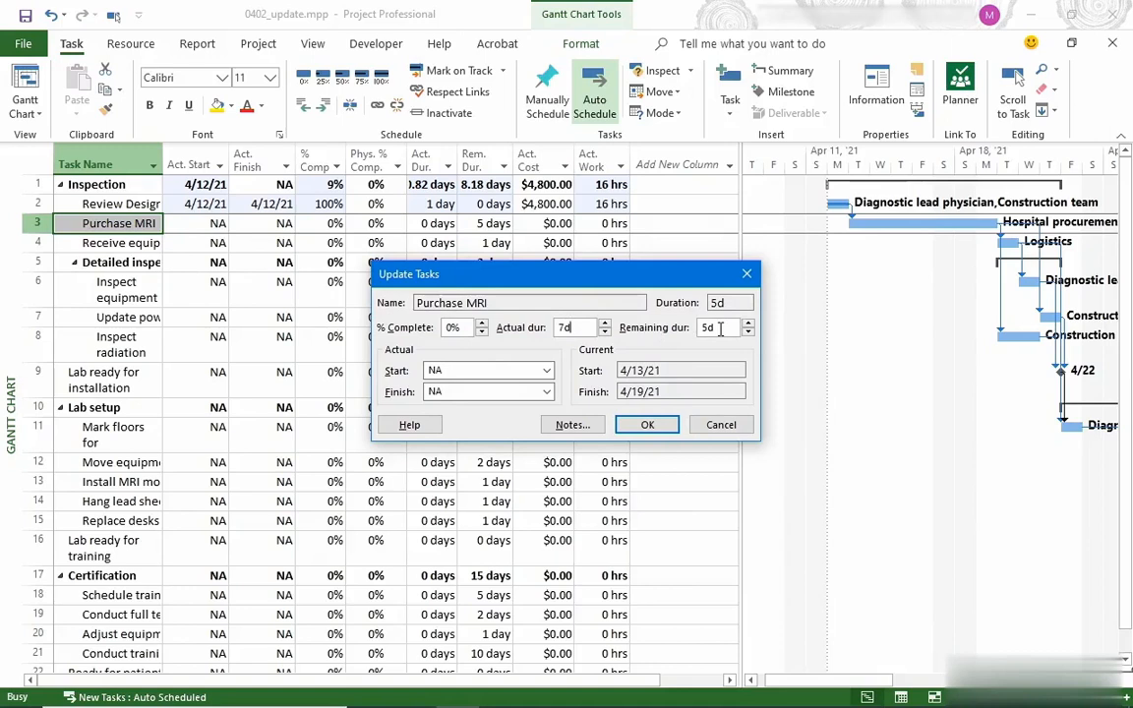
left_click_drag(721, 329, 685, 334)
type("0d")
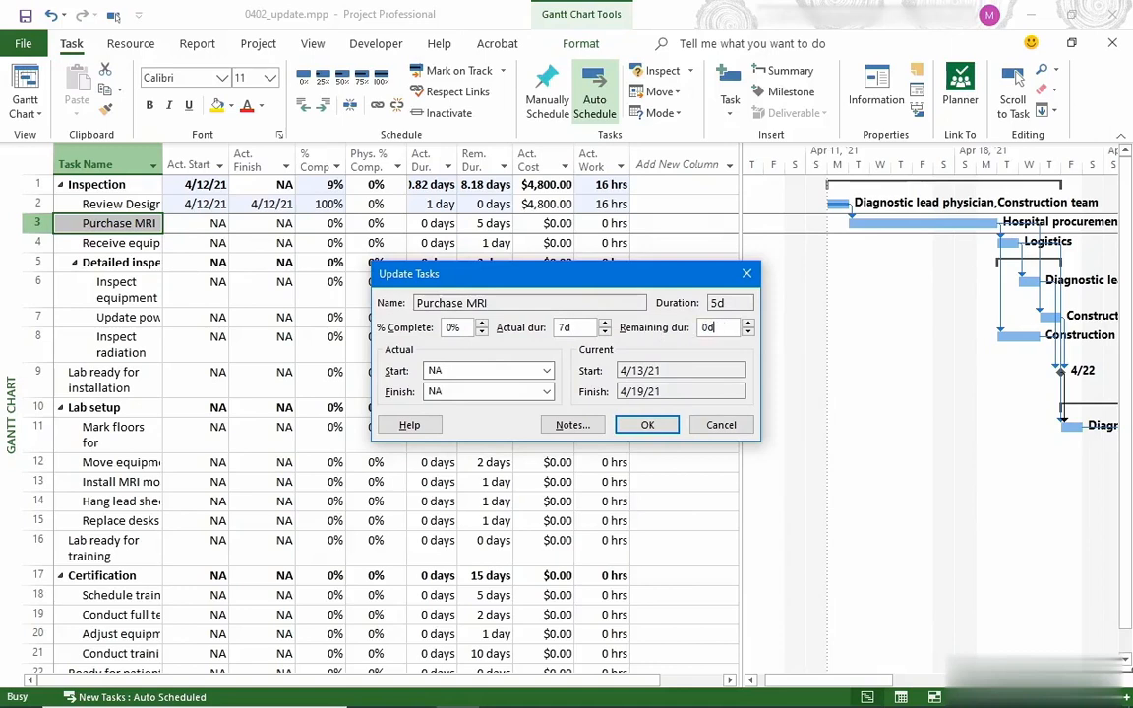
left_click(482, 374)
type("4/14/2021")
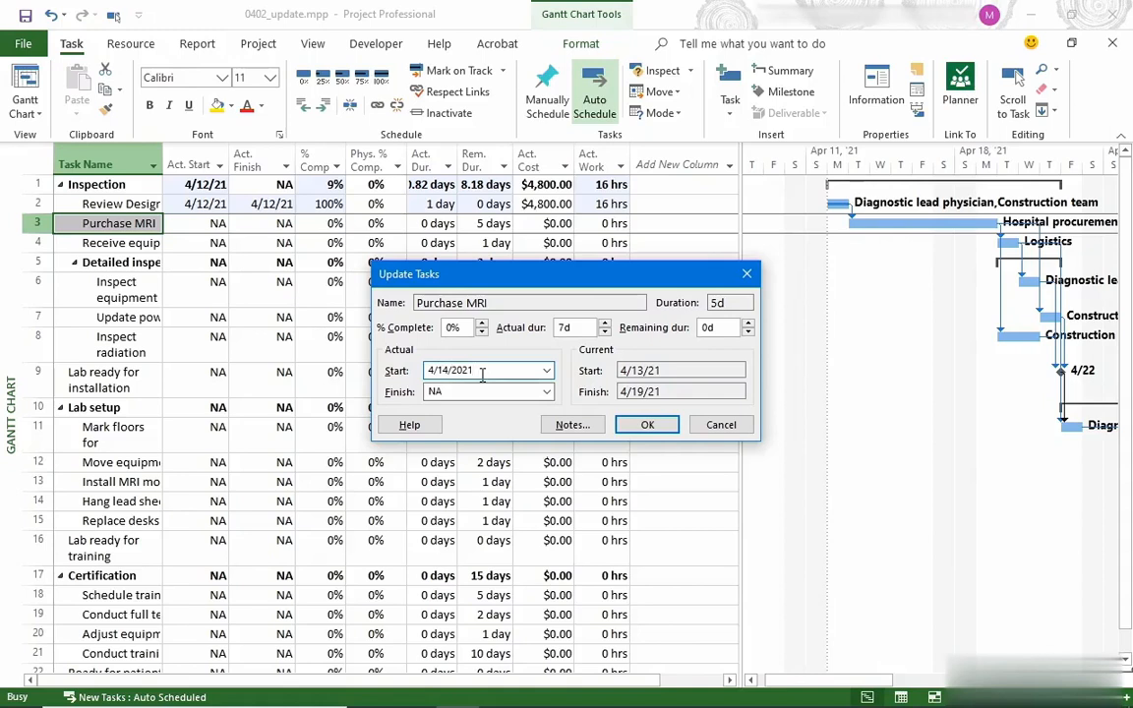
left_click(647, 425)
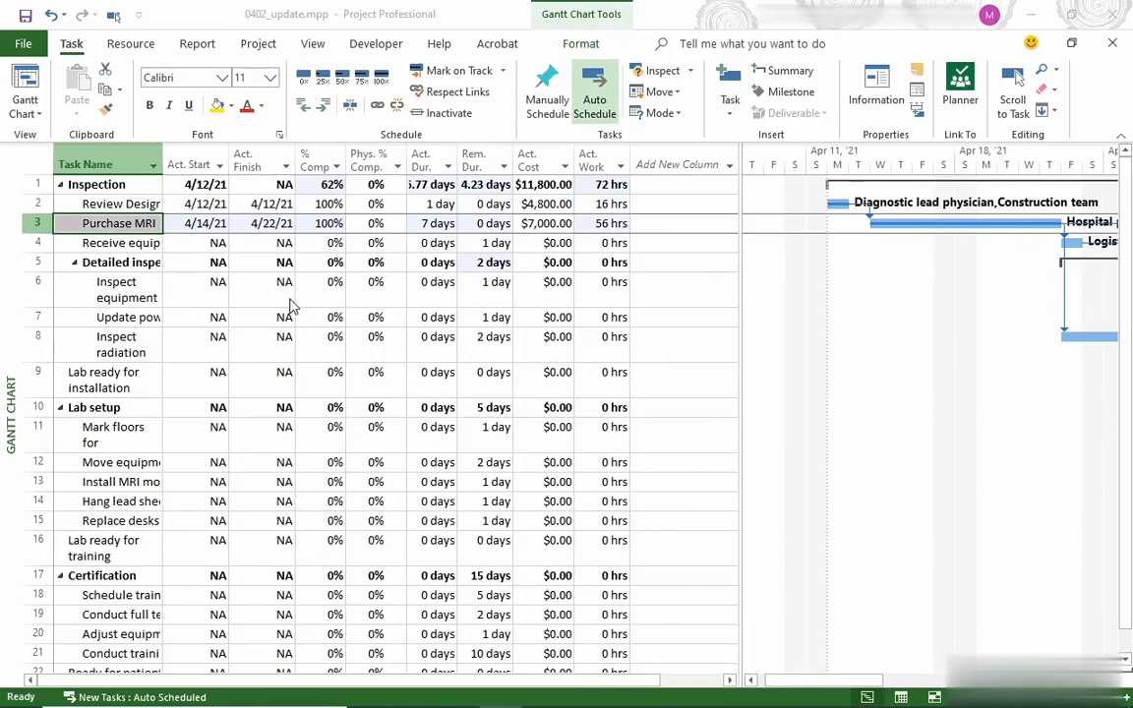
Enter 4/23/21 as the actual start of the Receive equipment task in the Tracking table.
left_click(144, 245)
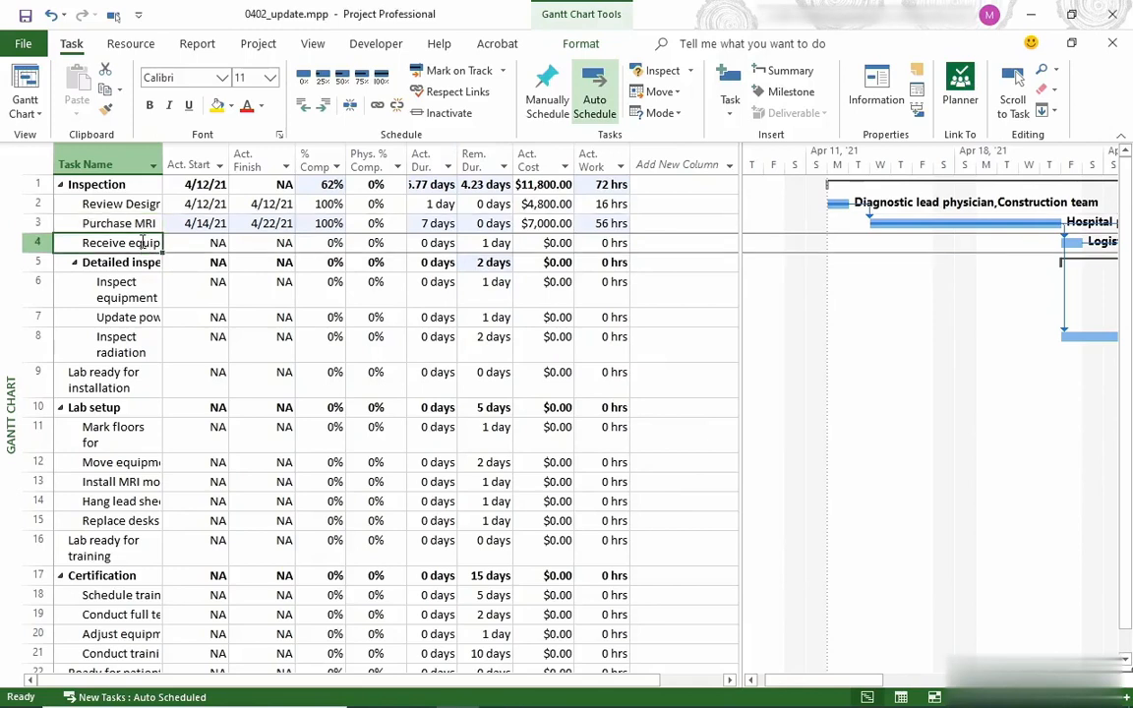
left_click(209, 245)
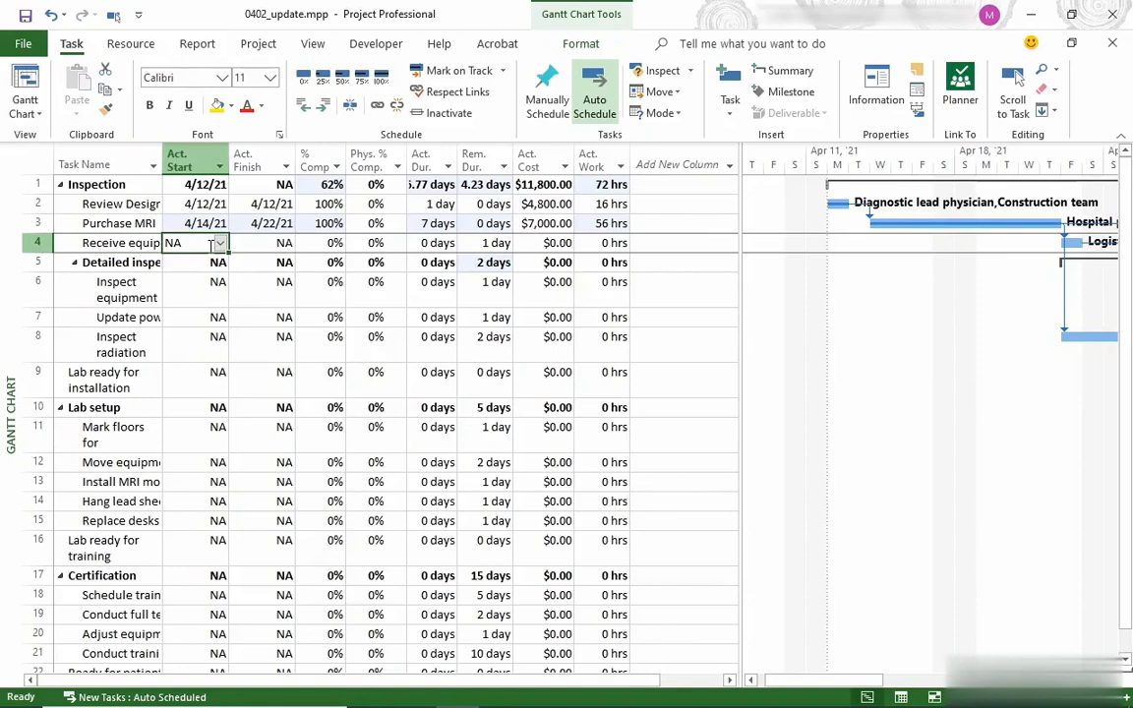
type("4/23/21")
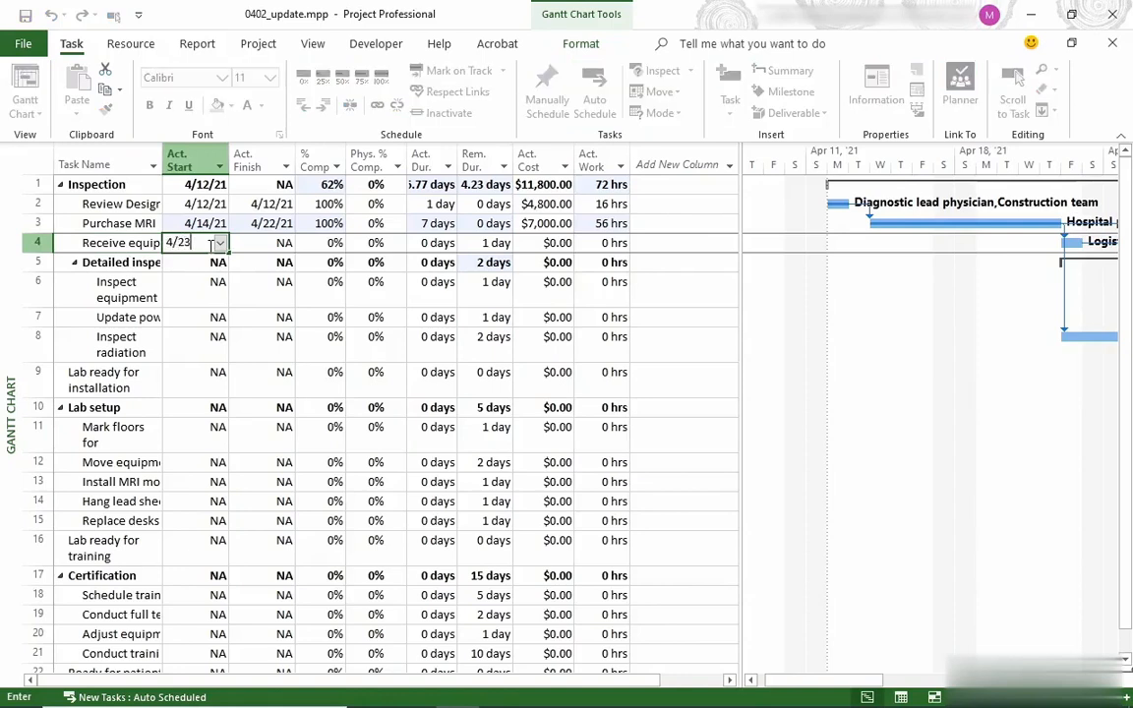
key("Return")
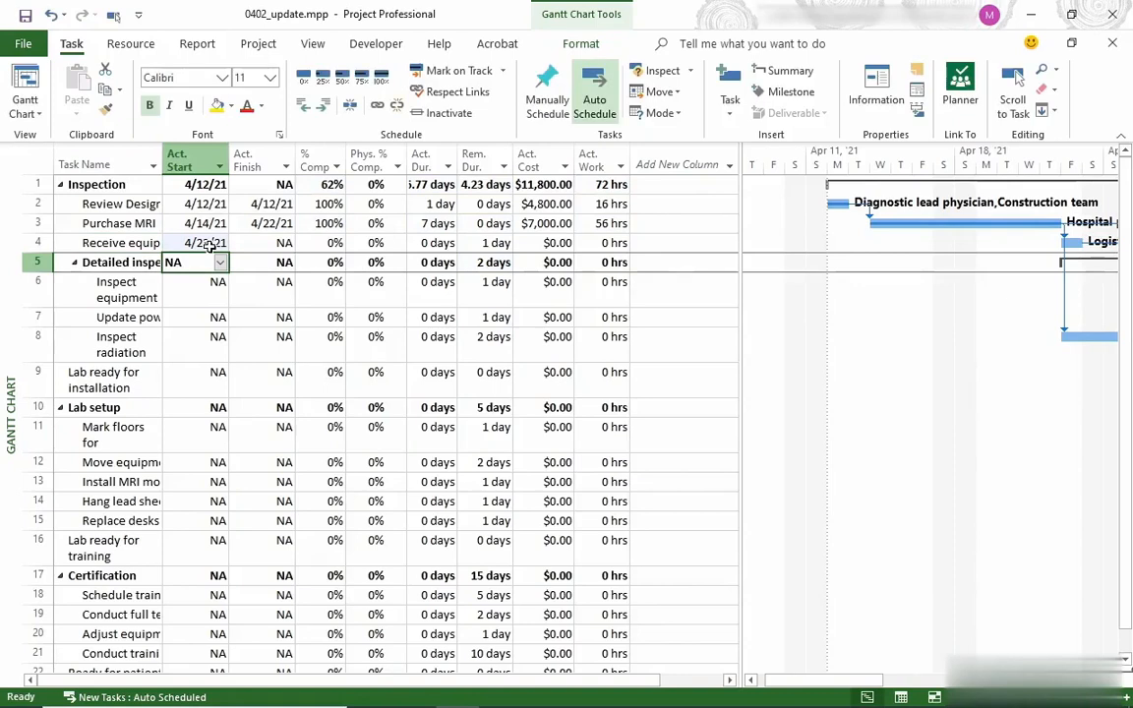
Set the actual duration of the Receive equipment task to 1d in the Tracking table.
left_click(433, 245)
type("1d")
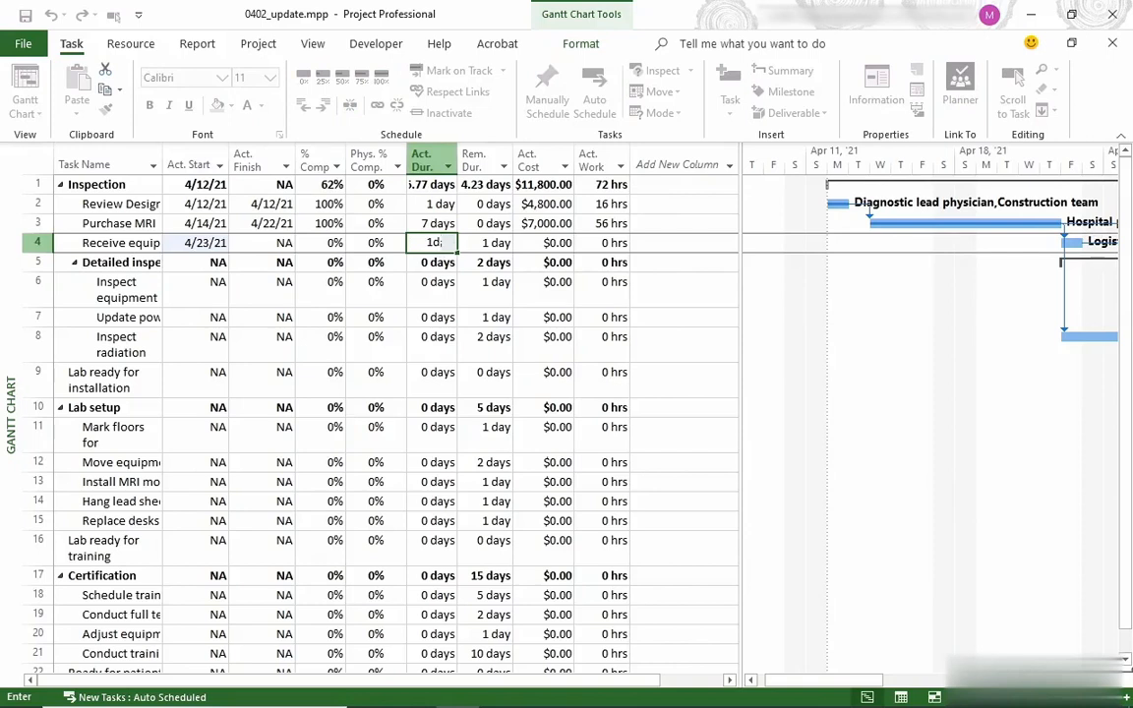
key("Return")
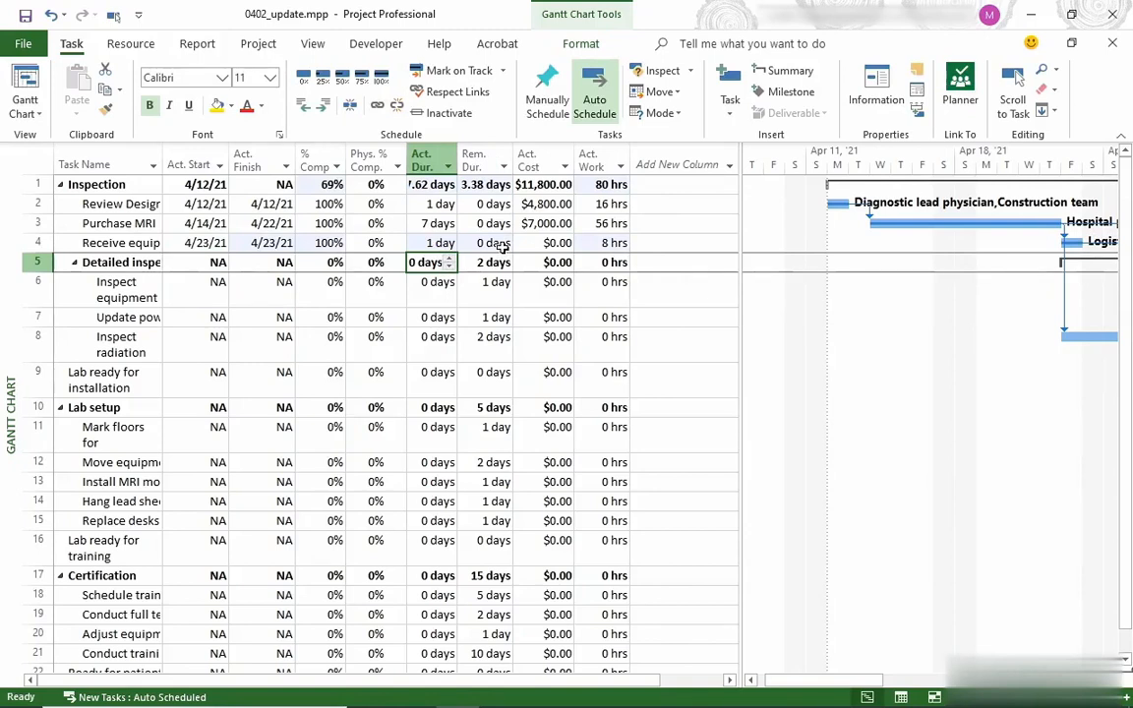
Update the Inspect equipment task with an actual duration of 1d and a remaining duration of 2d.
left_click(135, 291)
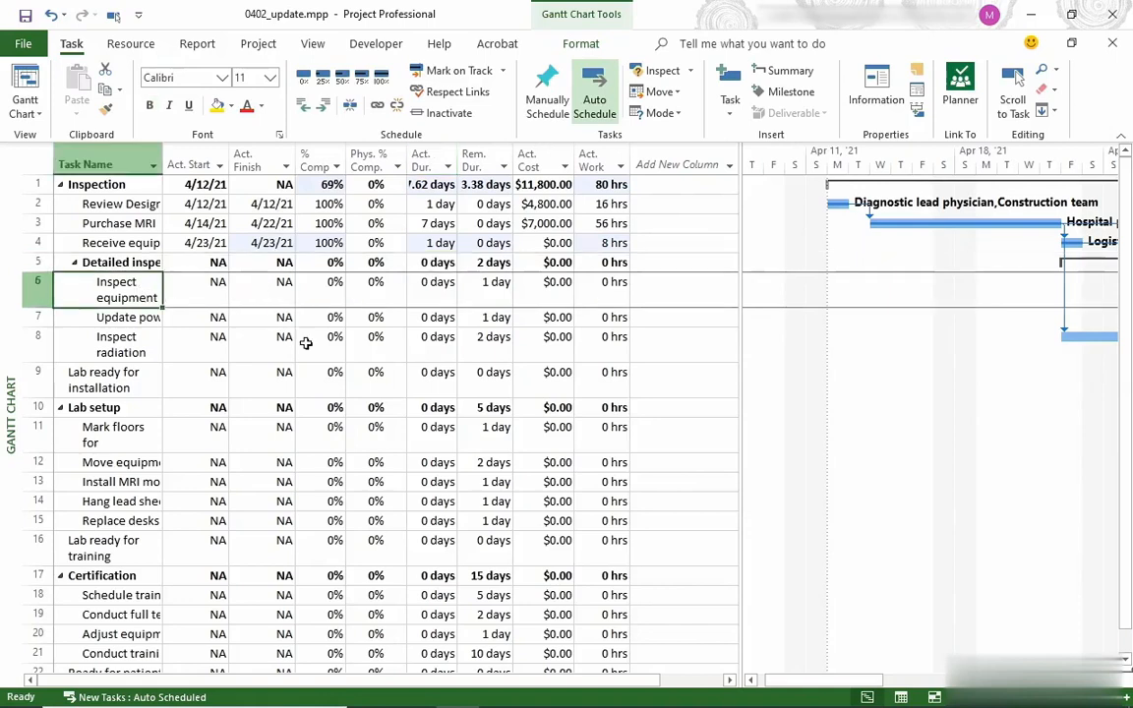
left_click(431, 287)
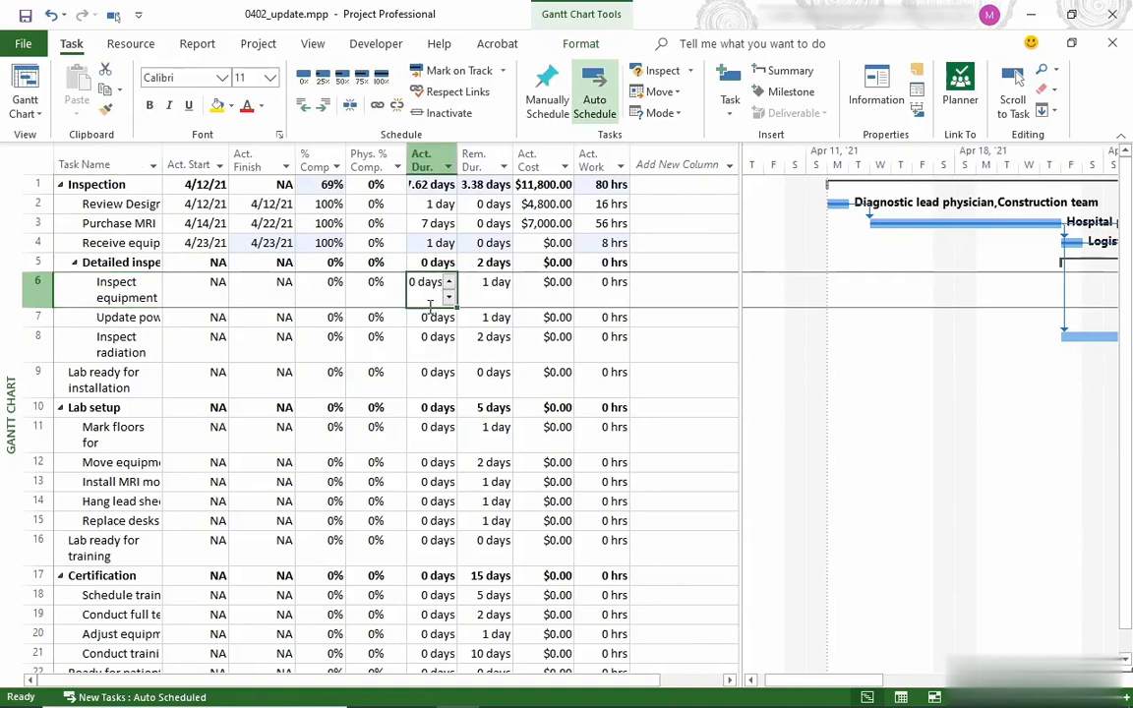
type("1d")
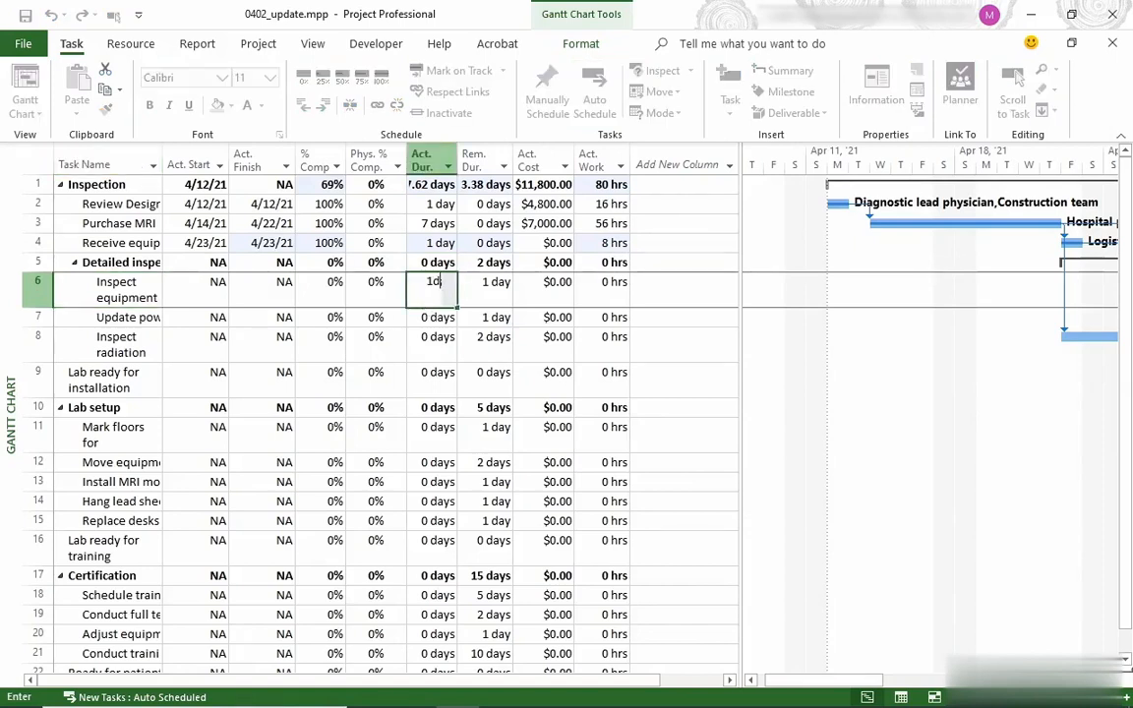
key("Return")
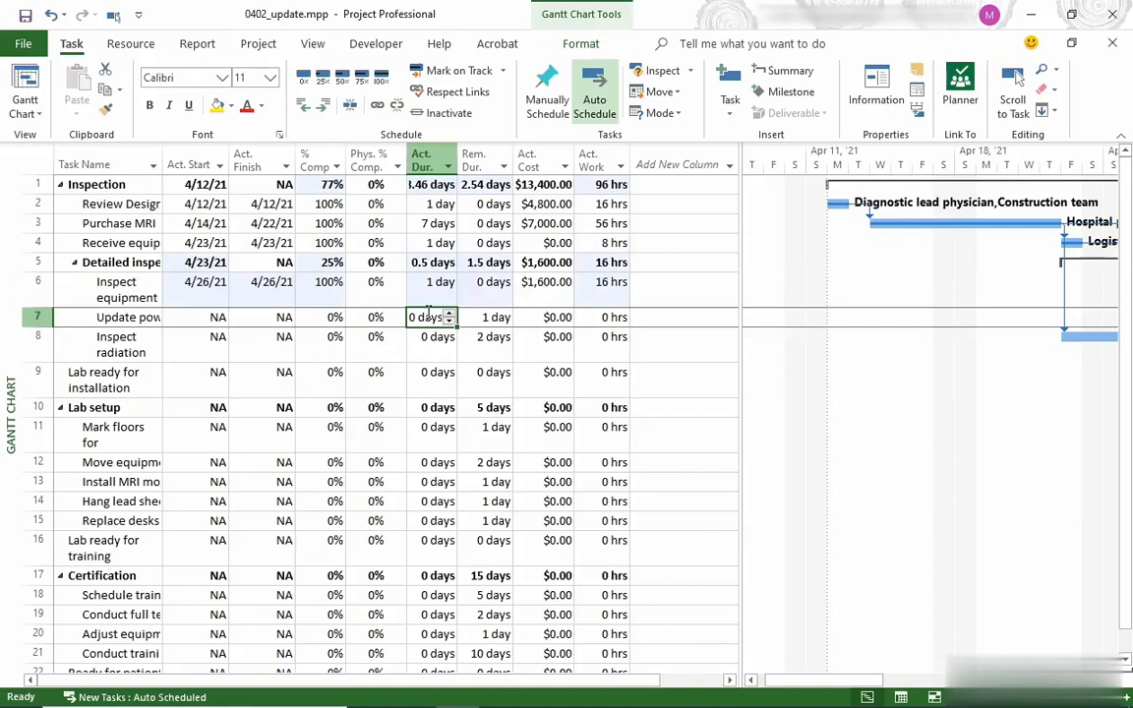
left_click(490, 288)
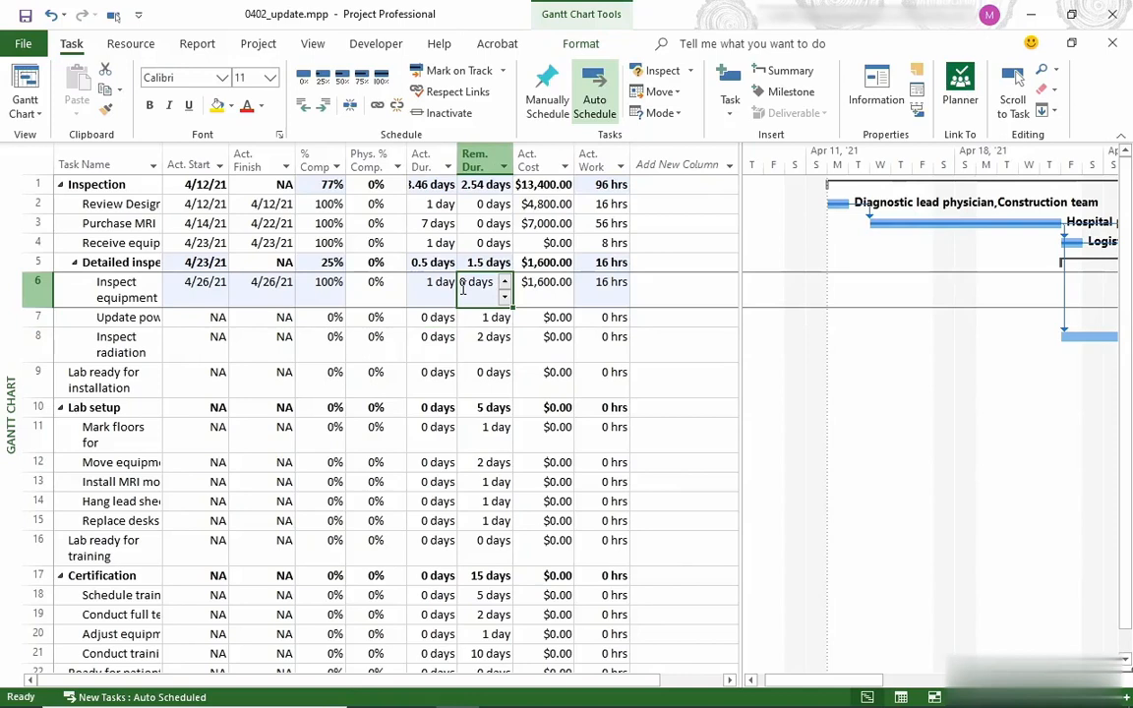
type("2d")
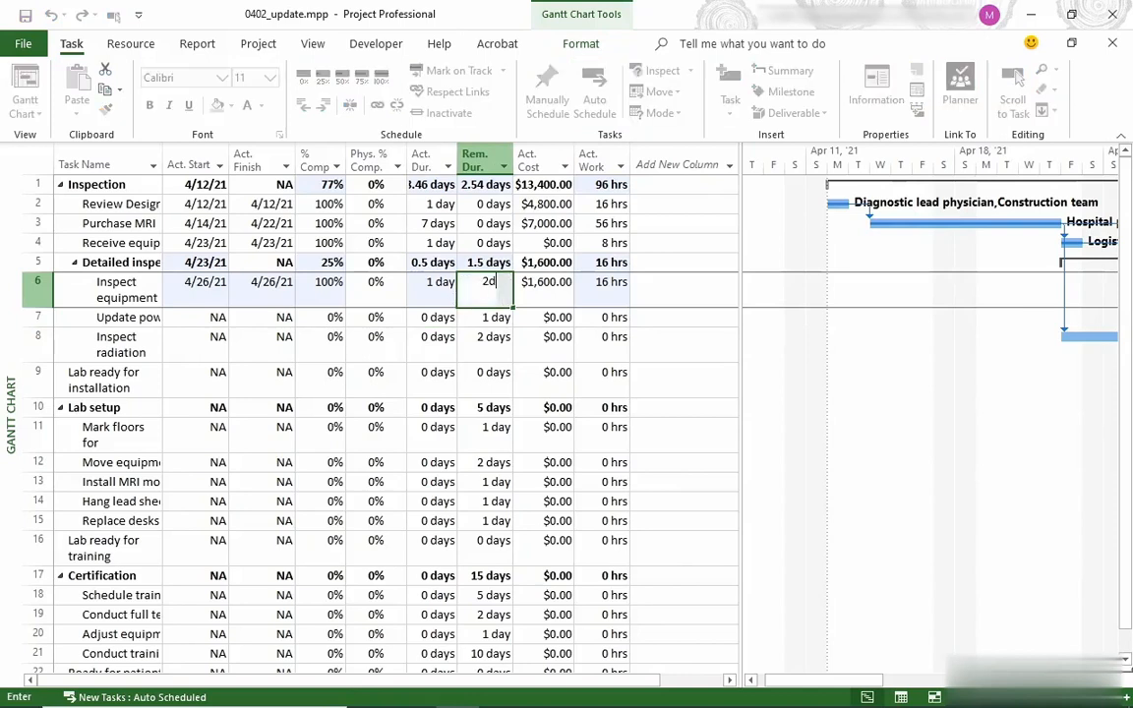
key("Return")
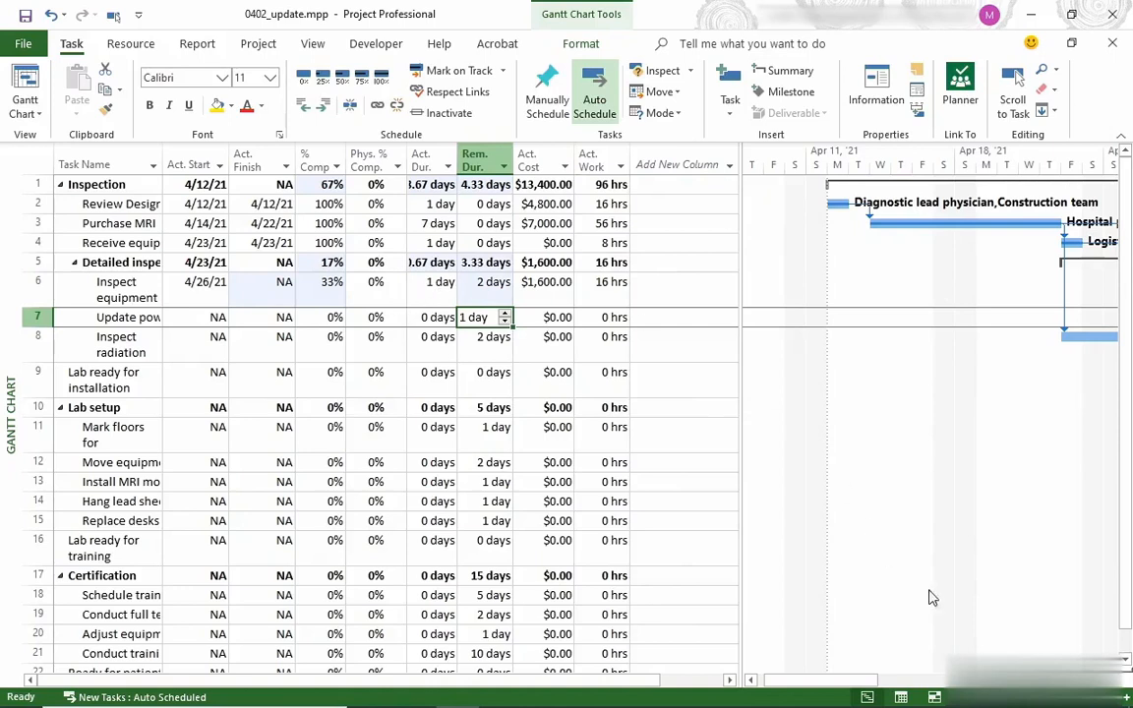
left_click(1020, 79)
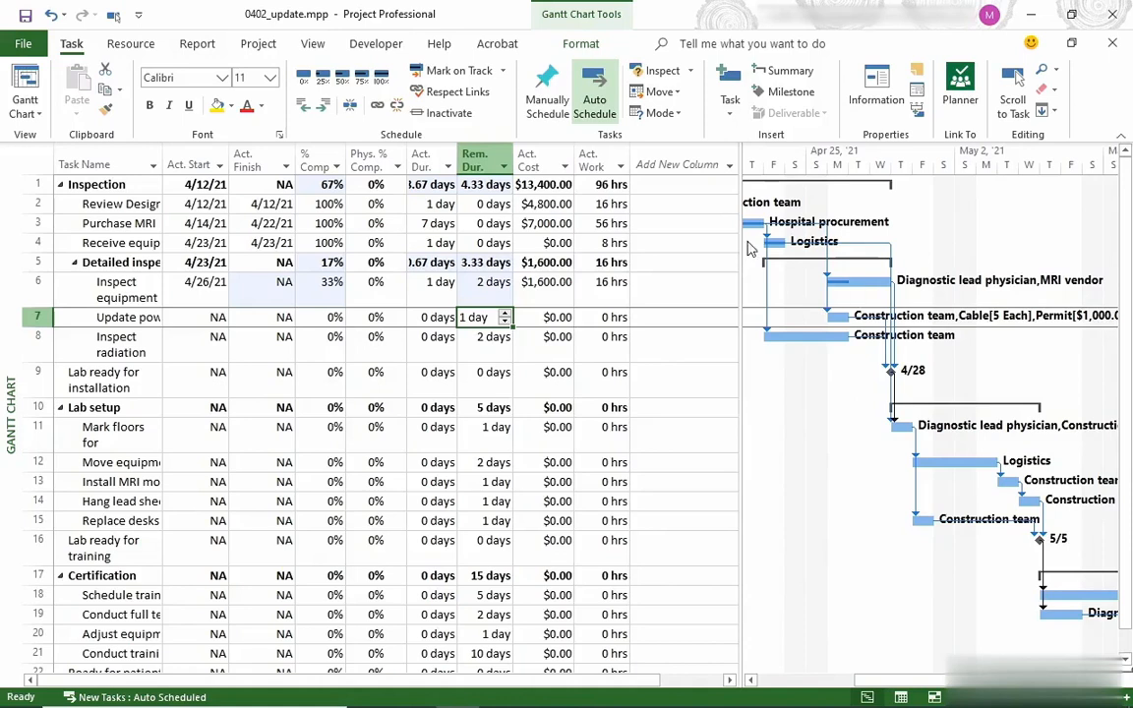
Add a Remaining Work column to the Tracking table after the Actual Work column.
left_click(591, 163)
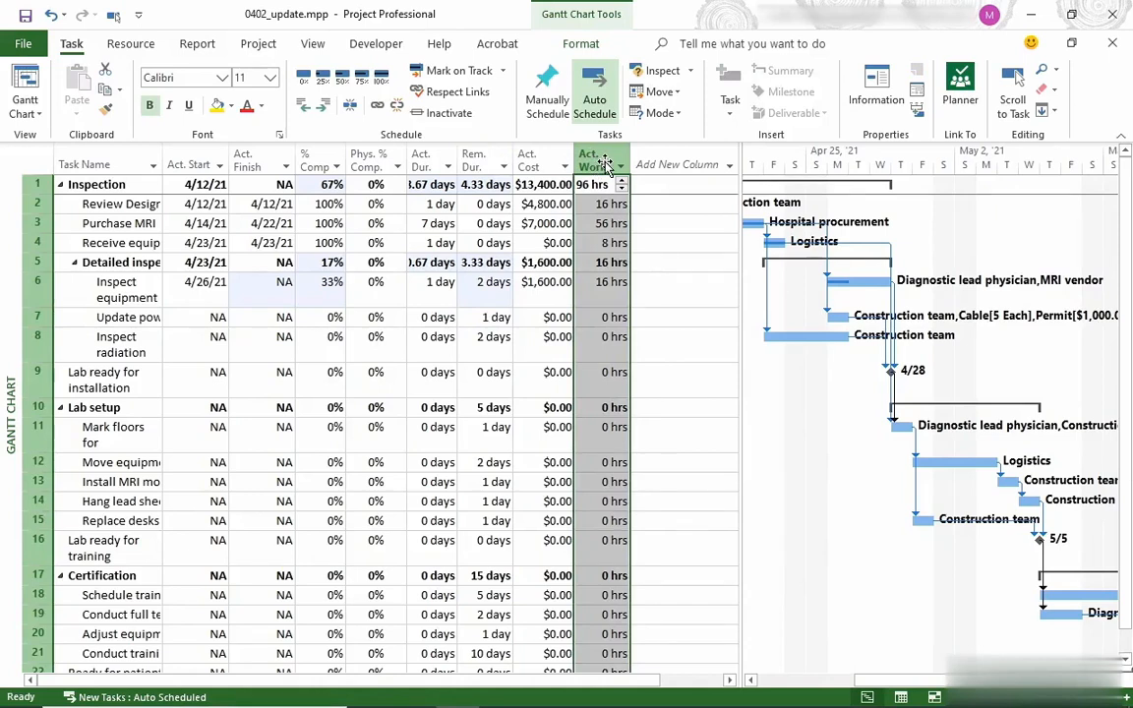
left_click(679, 165)
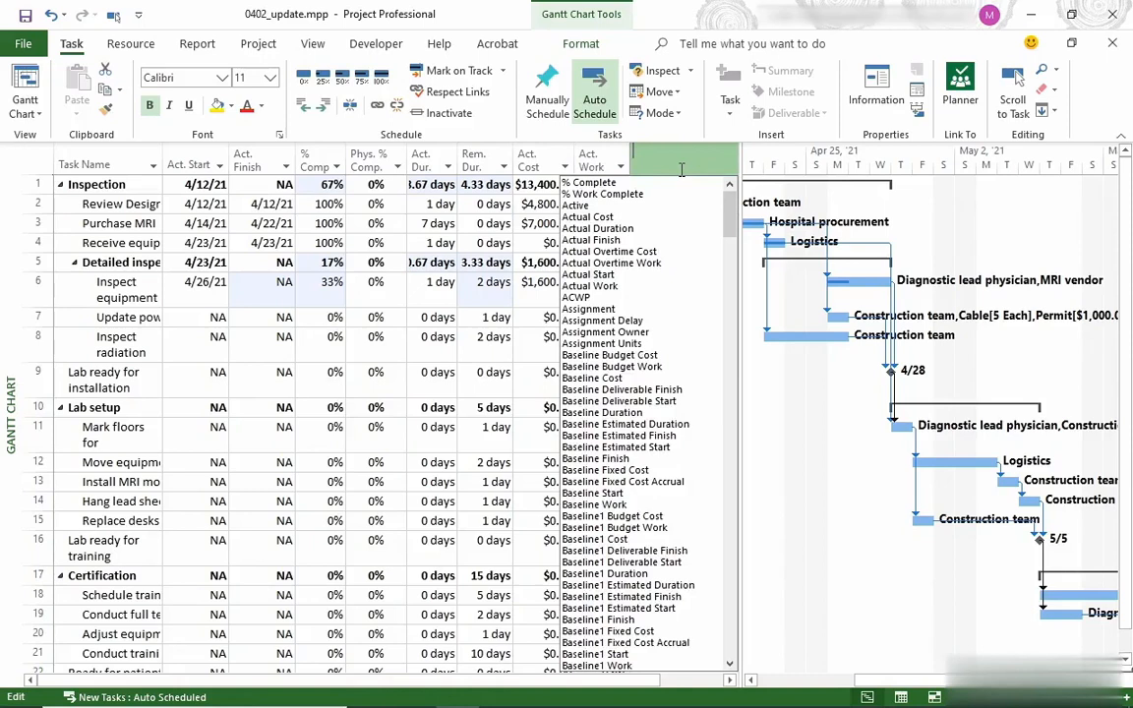
type("rema")
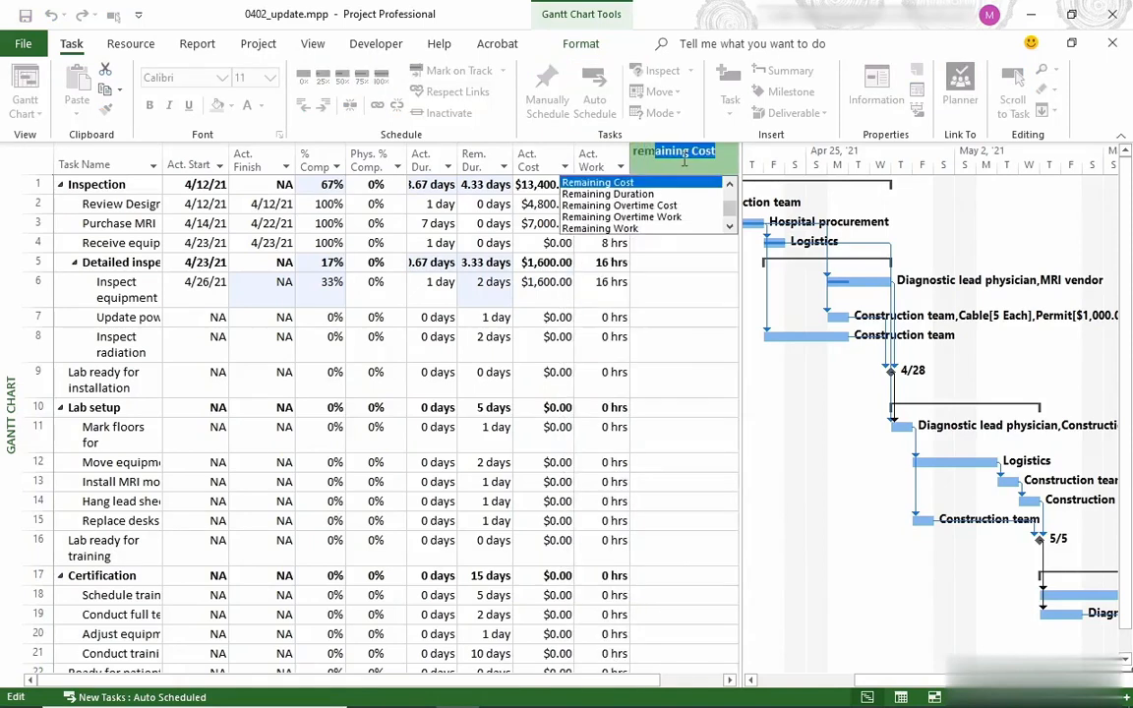
type("in")
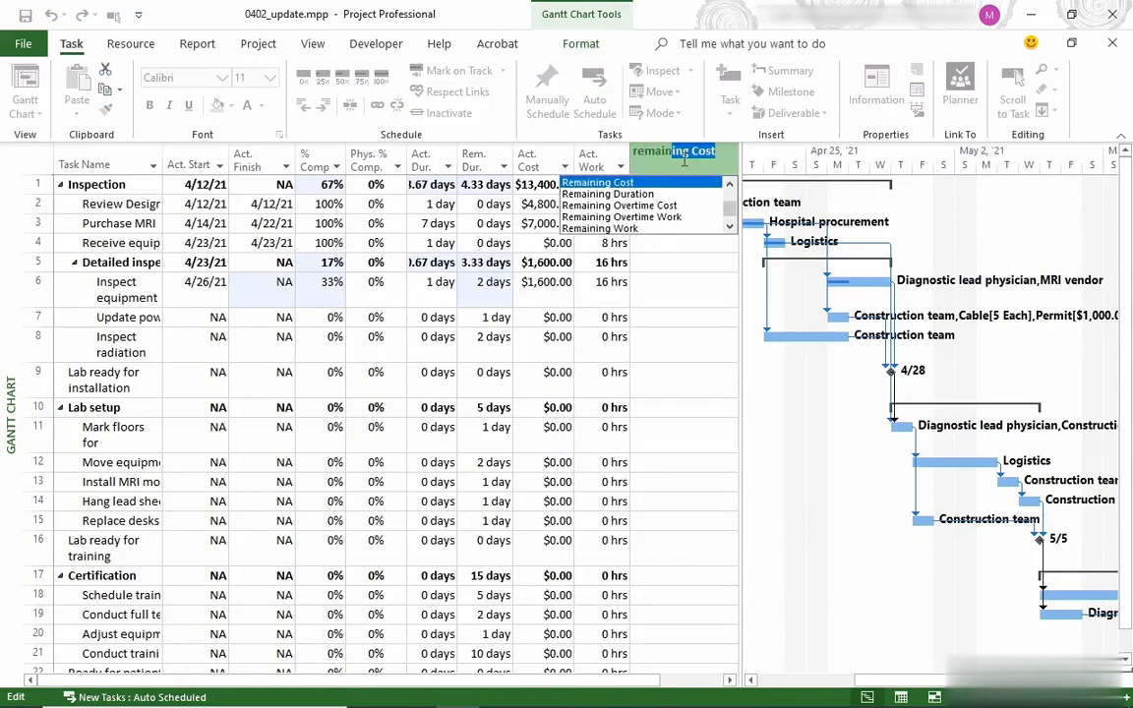
left_click(616, 230)
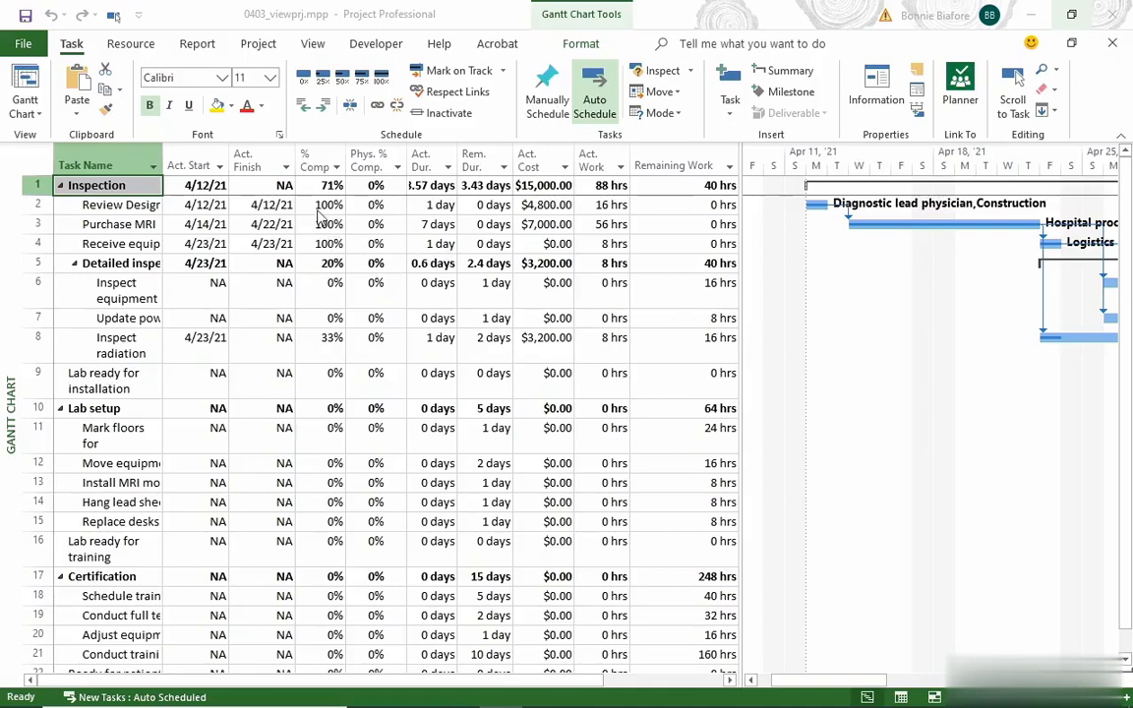
Show the timeline above the Gantt Chart and add the Purchase MRI and Lab ready for training tasks to it.
left_click(313, 44)
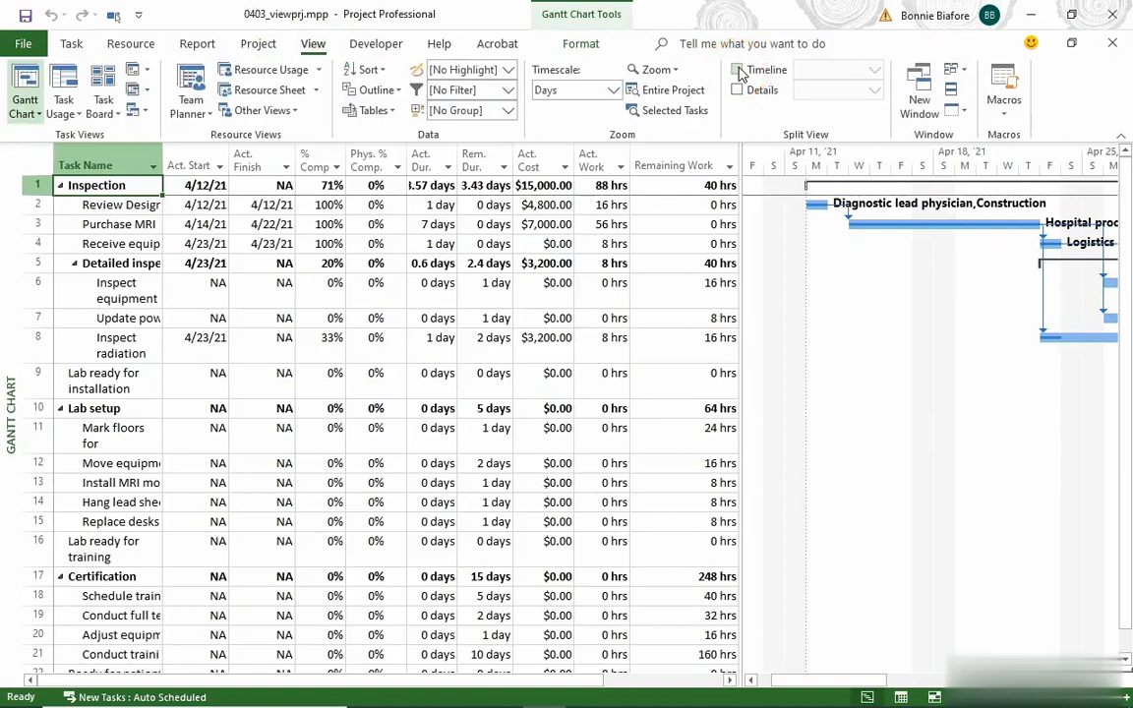
left_click(738, 72)
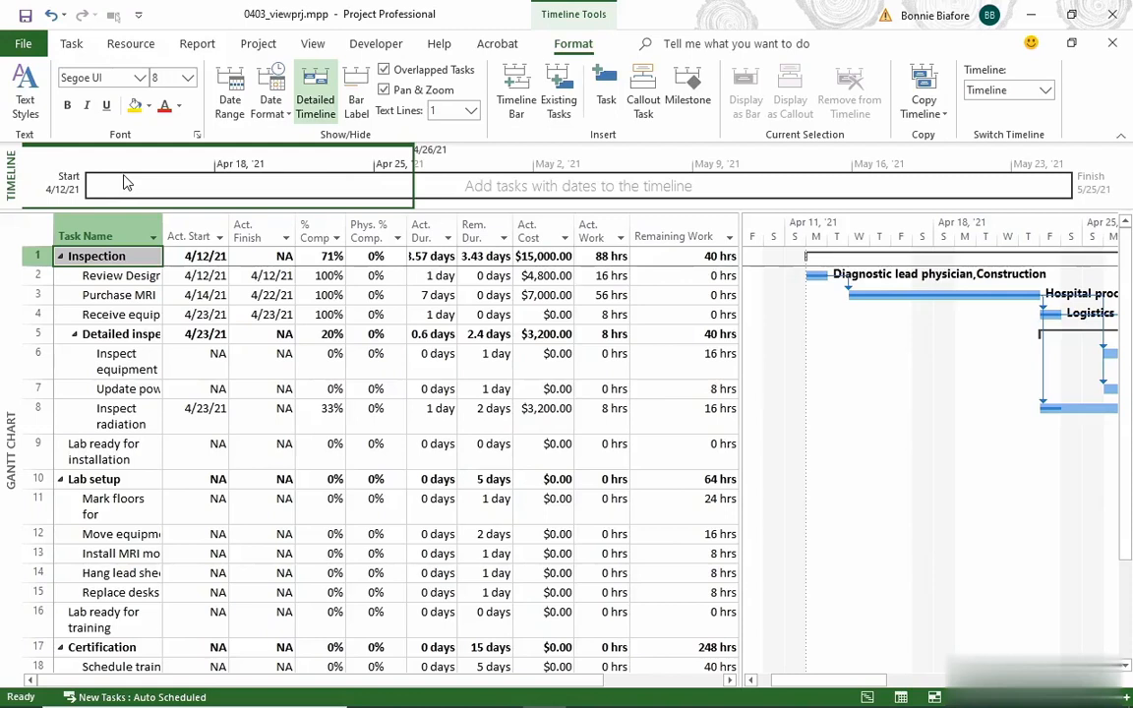
left_click(37, 296)
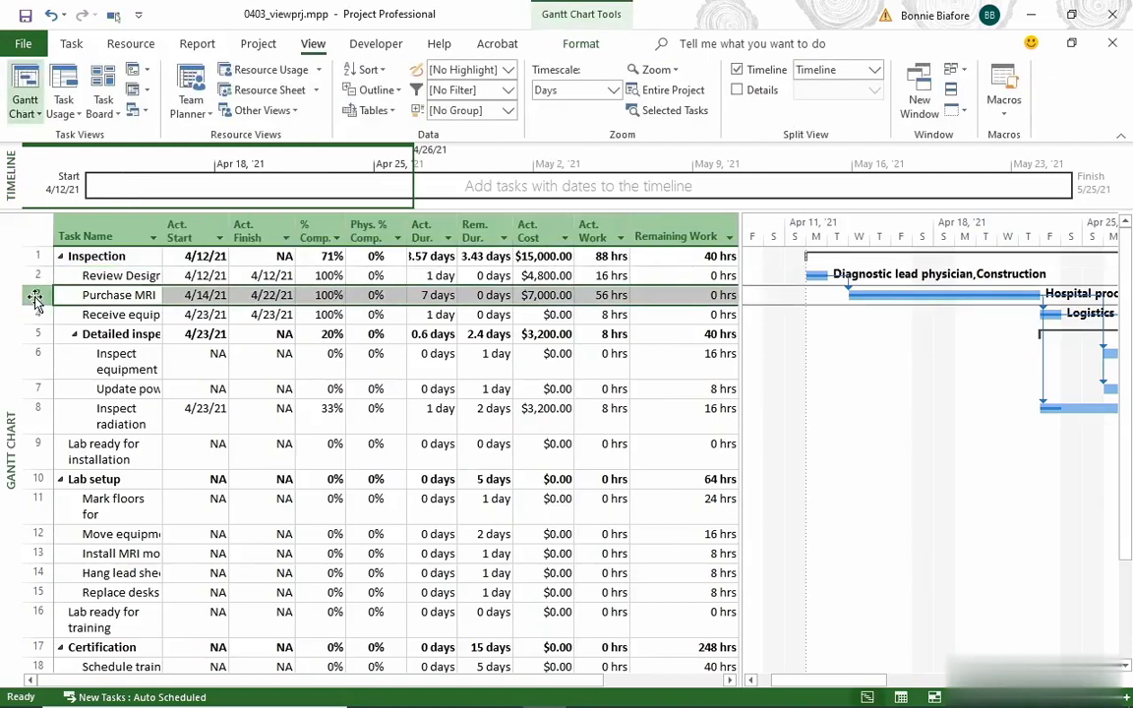
left_click_drag(34, 300, 213, 186)
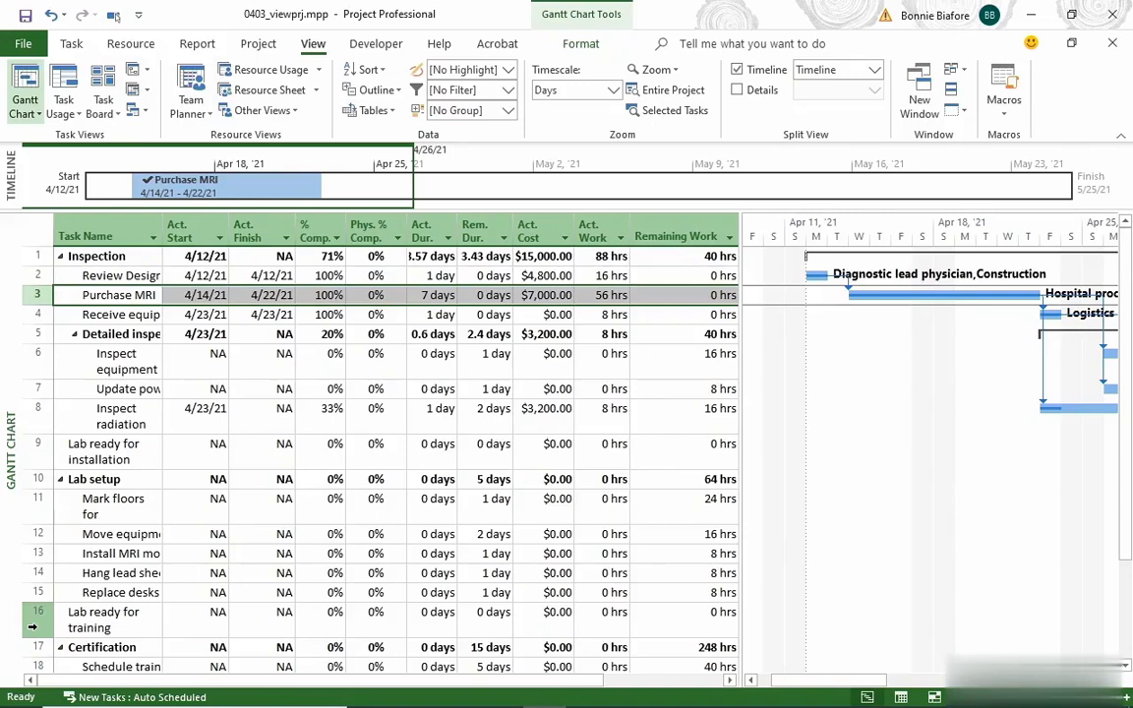
left_click(34, 620)
left_click_drag(37, 626, 525, 187)
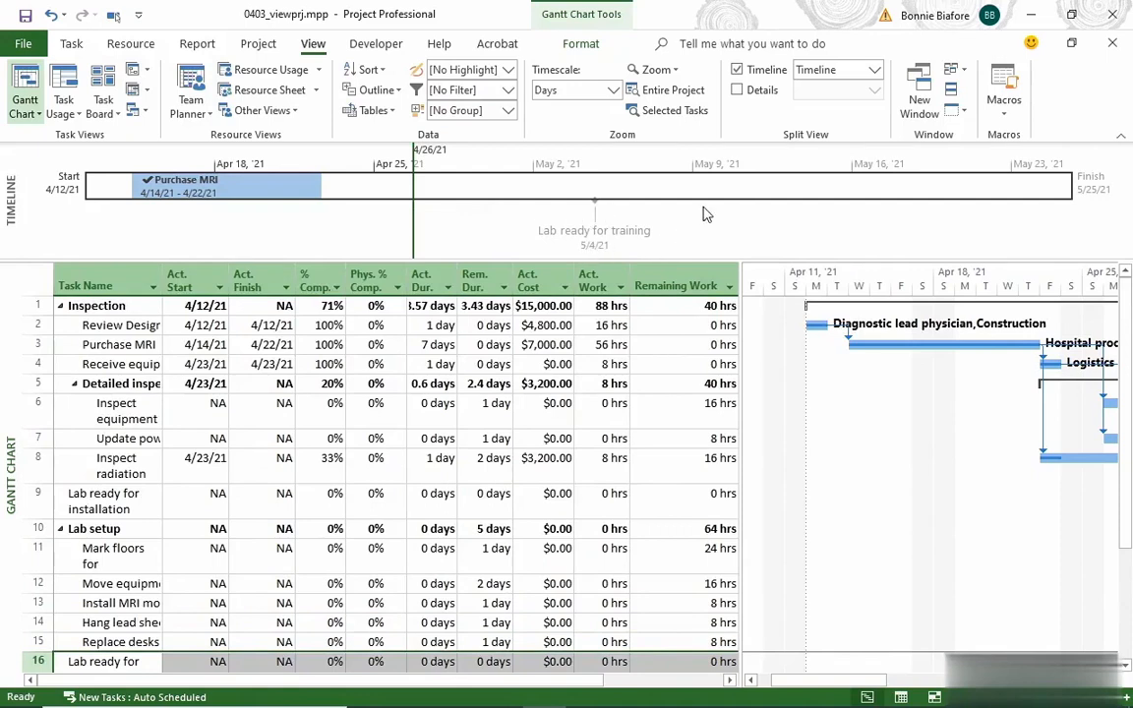
Hide the timeline and switch to the Task Usage view.
left_click(739, 72)
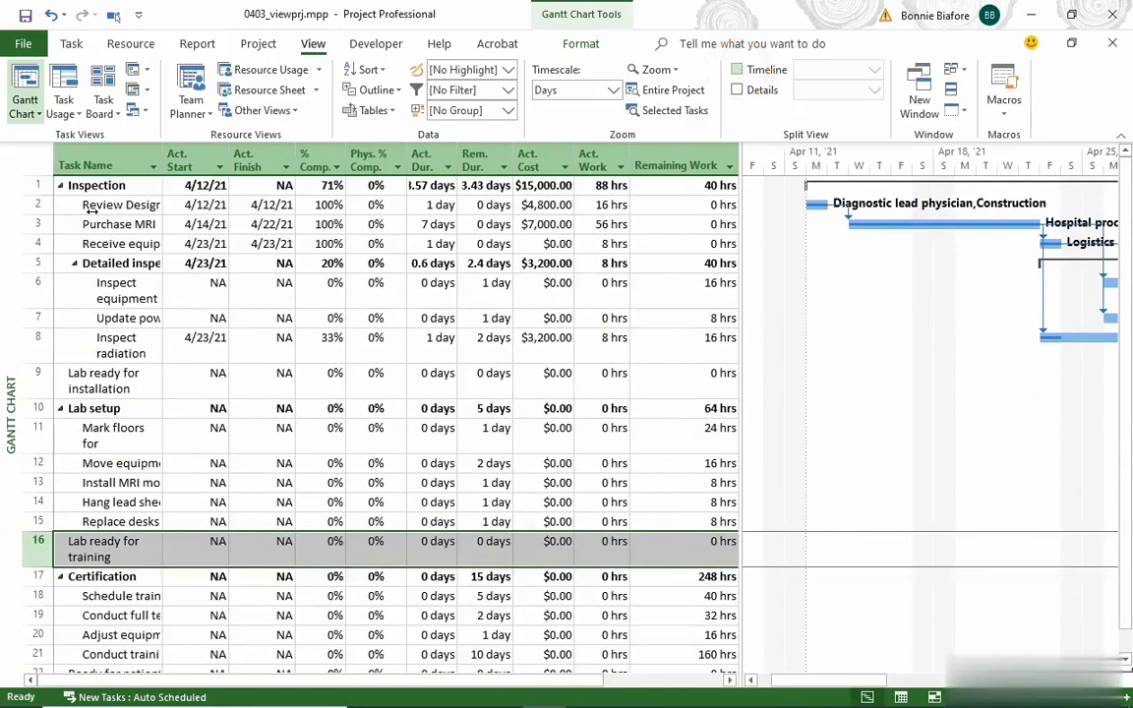
left_click(71, 84)
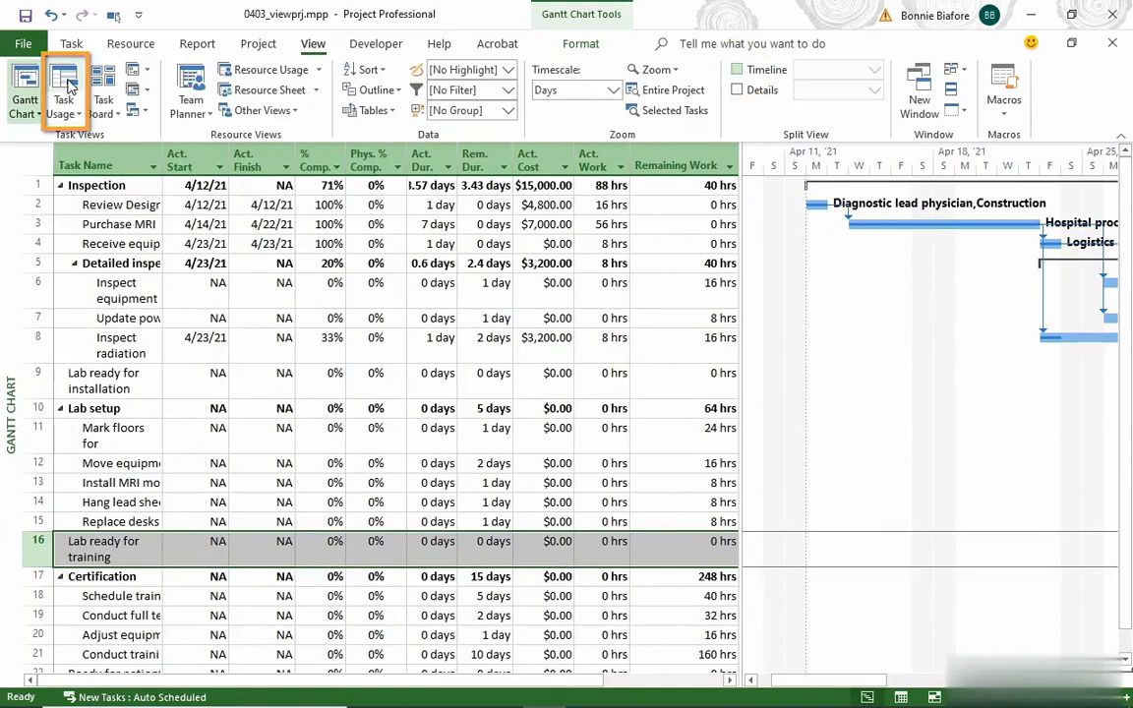
left_click(69, 84)
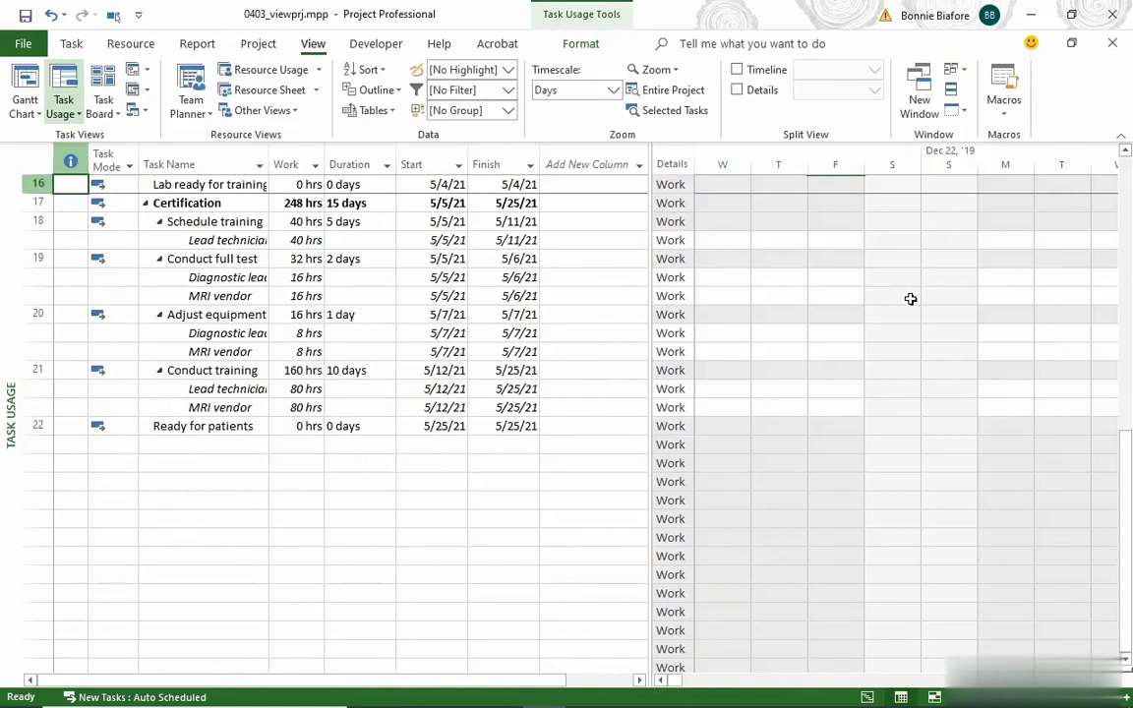
Bring the timesheet to the selected task's dates and examine the assigned work for Schedule training and Conduct full test.
left_click(74, 45)
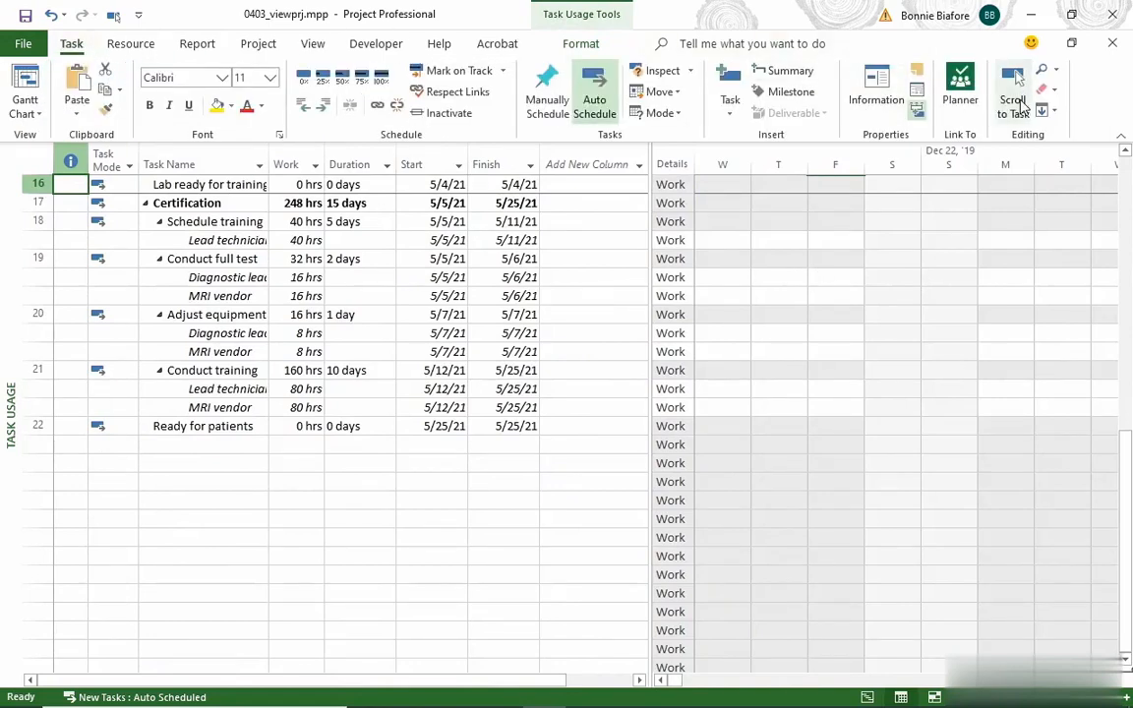
left_click(1018, 86)
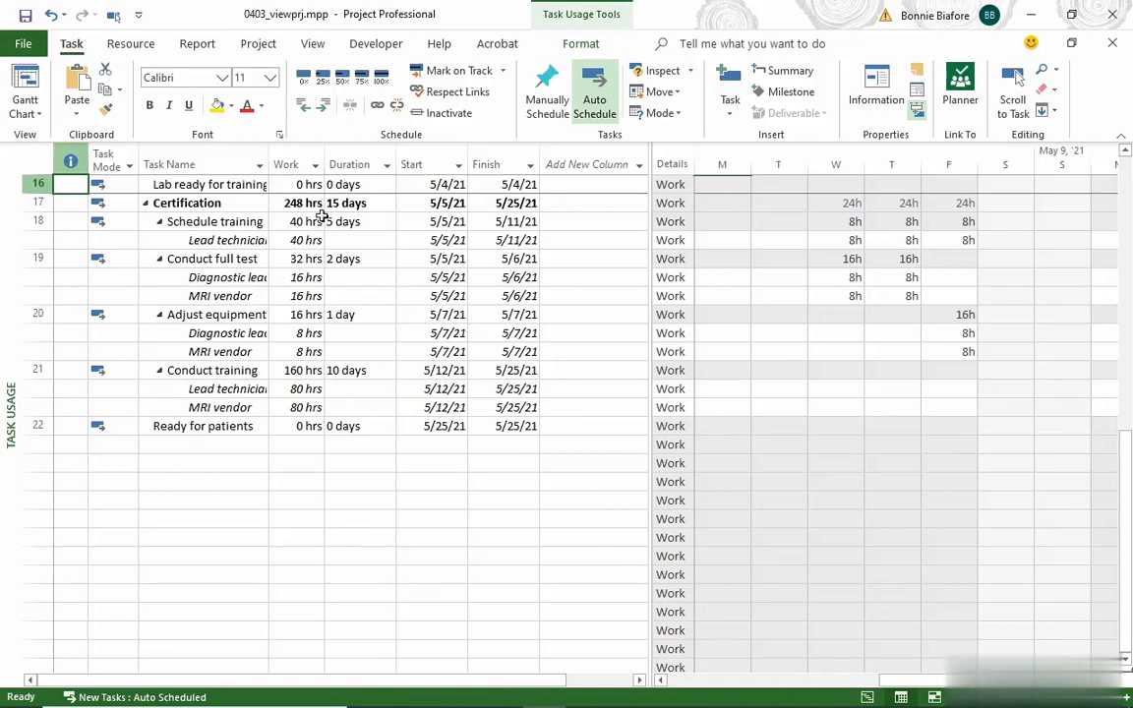
left_click(224, 220)
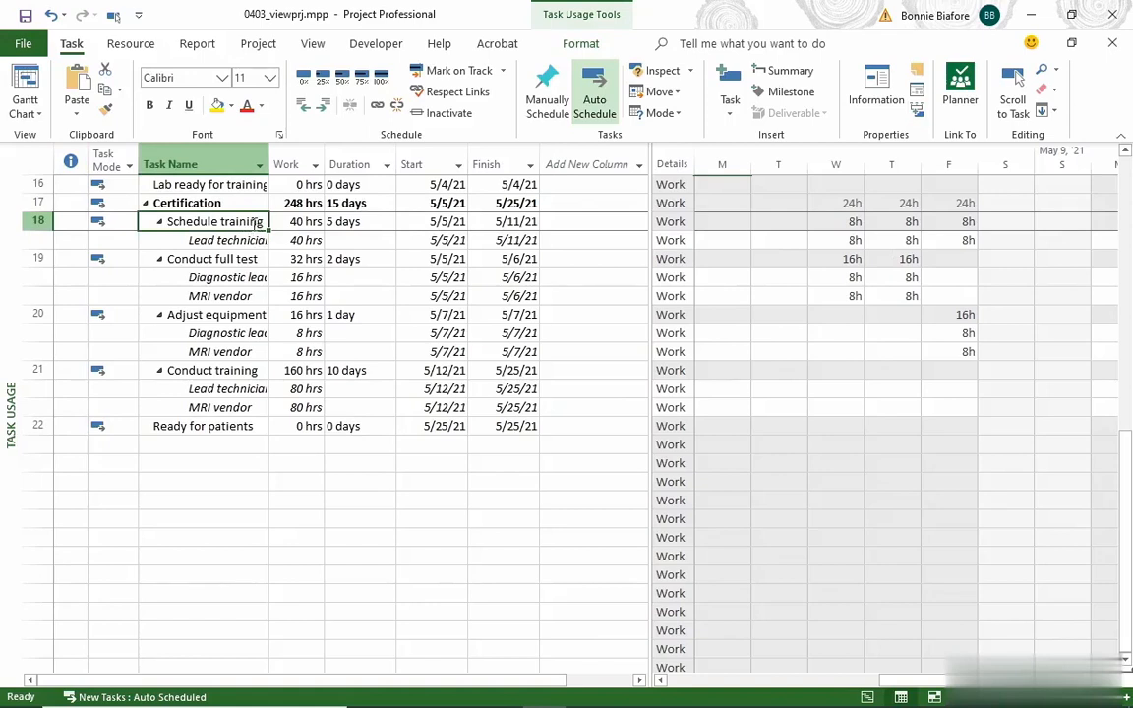
left_click(227, 258)
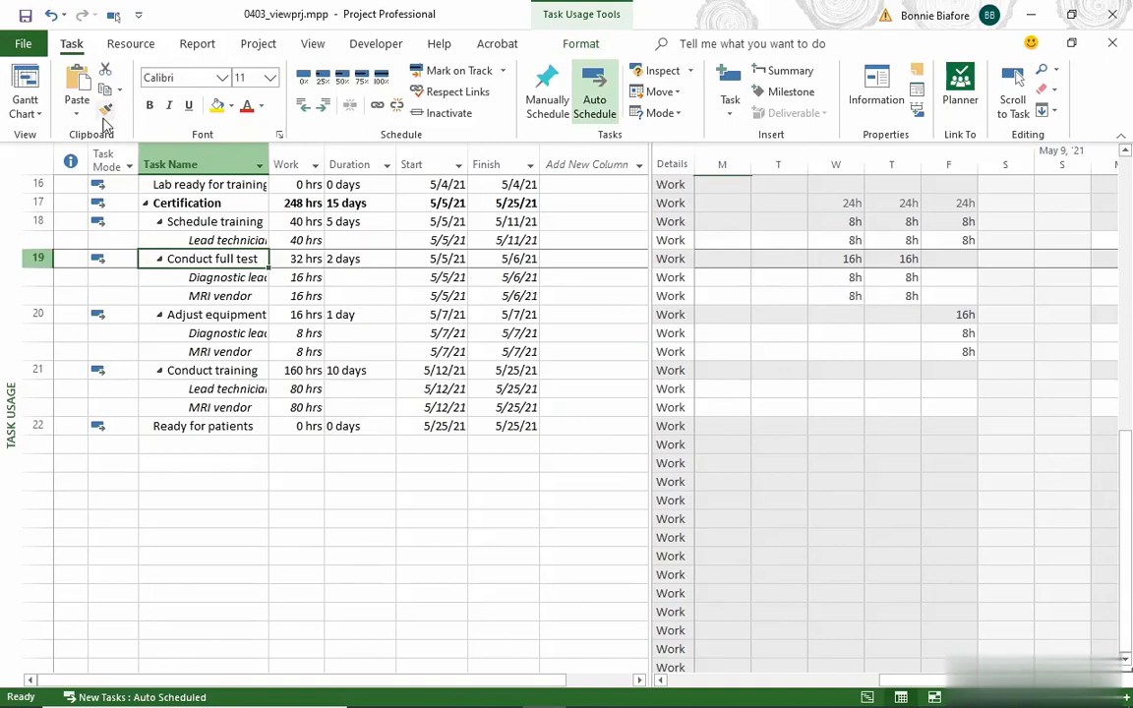
Switch to the Resource Usage view, remove the Overallocated Resources filter, and select the Construction resource to examine its assignments.
left_click(315, 45)
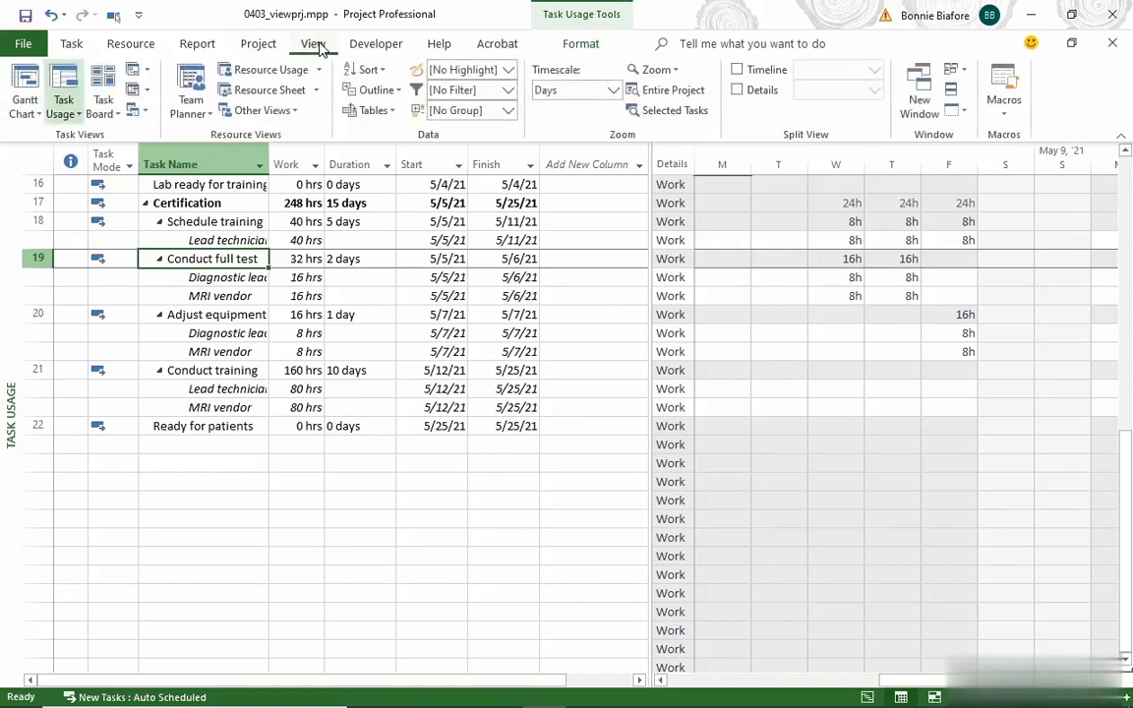
left_click(271, 71)
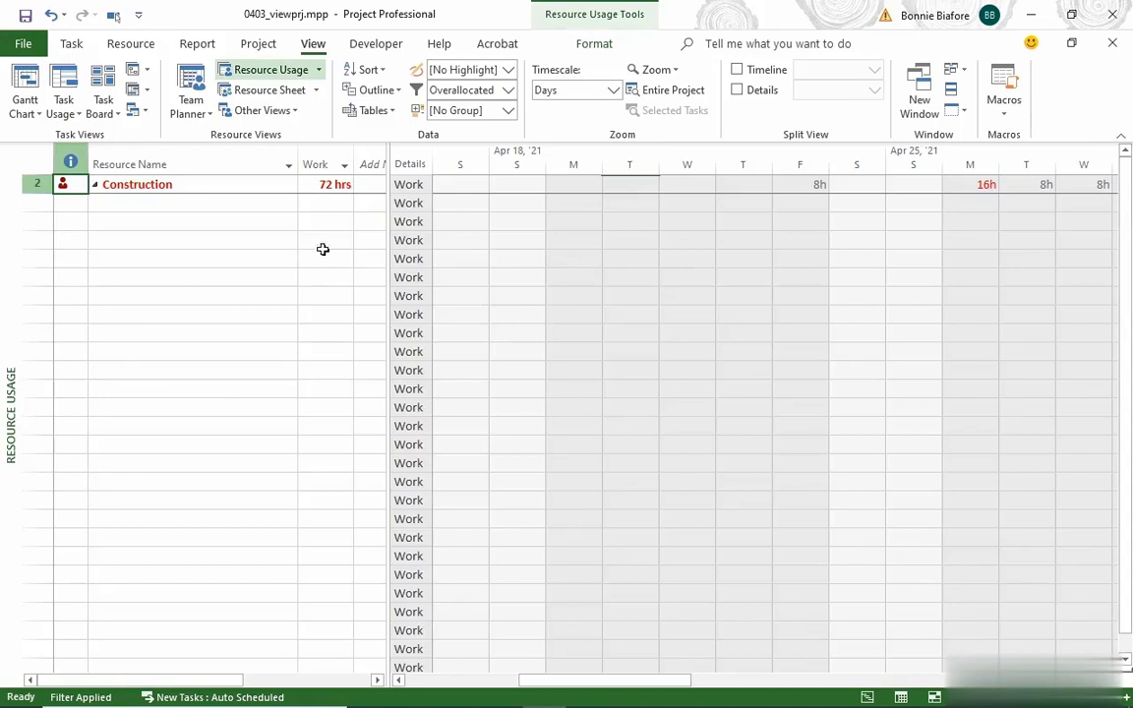
left_click(508, 90)
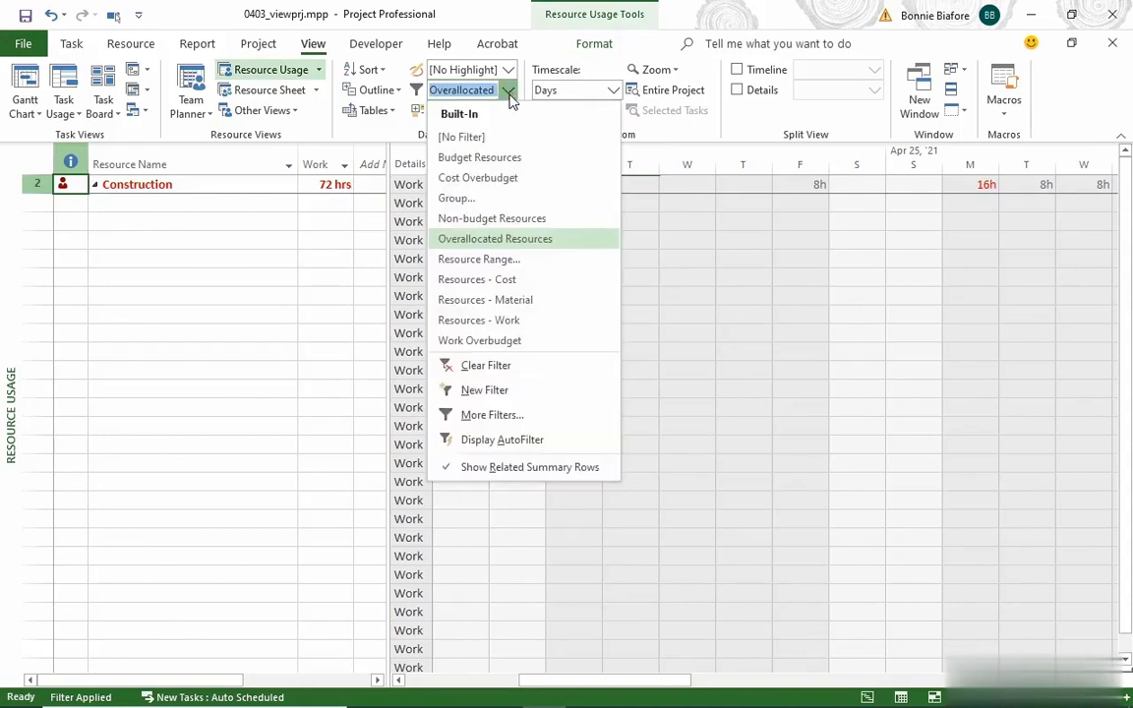
left_click(498, 141)
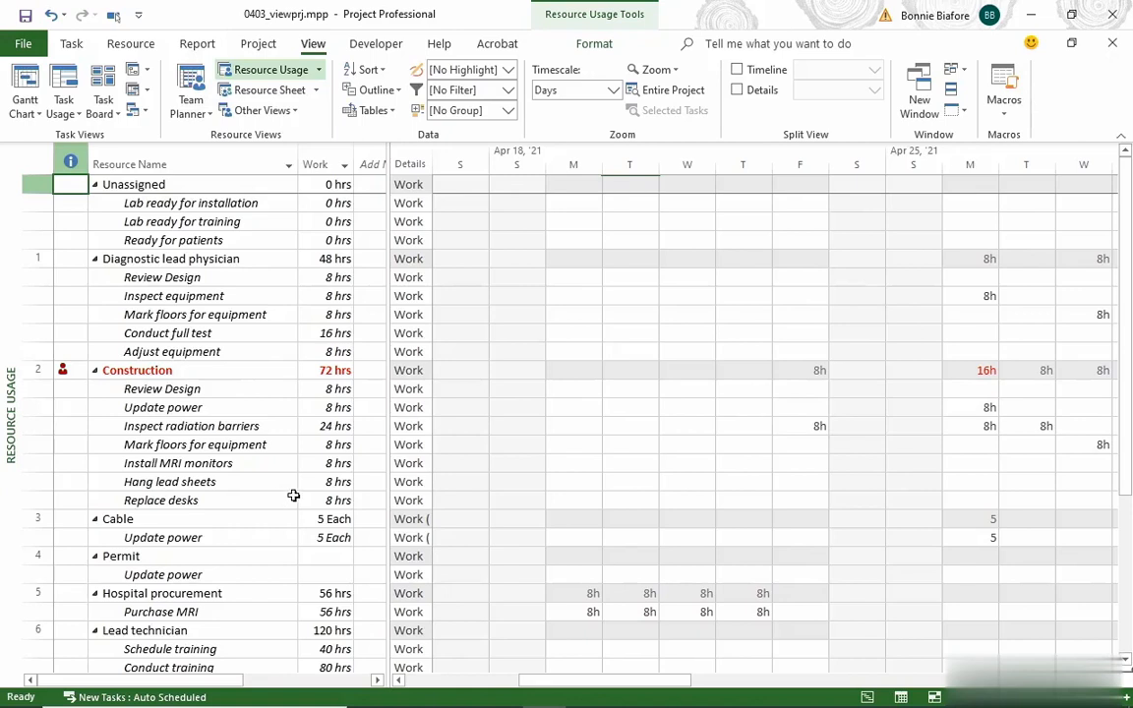
left_click(39, 372)
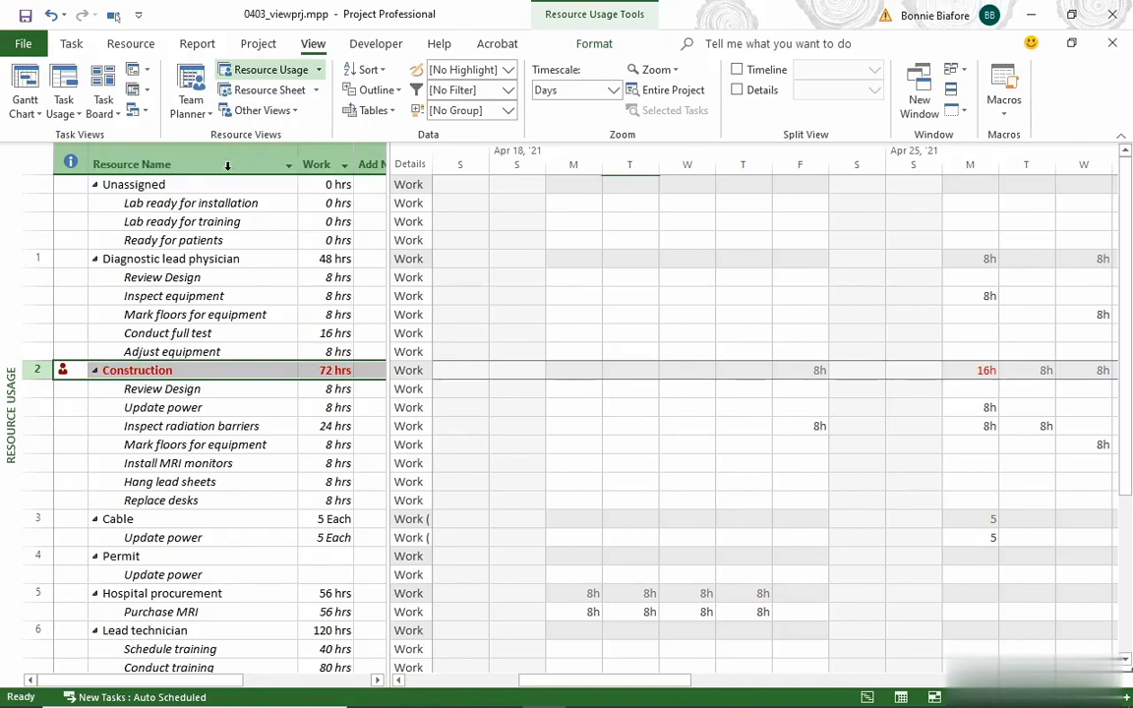
Switch to the Tracking Gantt view and bring the timescale to the Inspection summary task's bars.
left_click(22, 114)
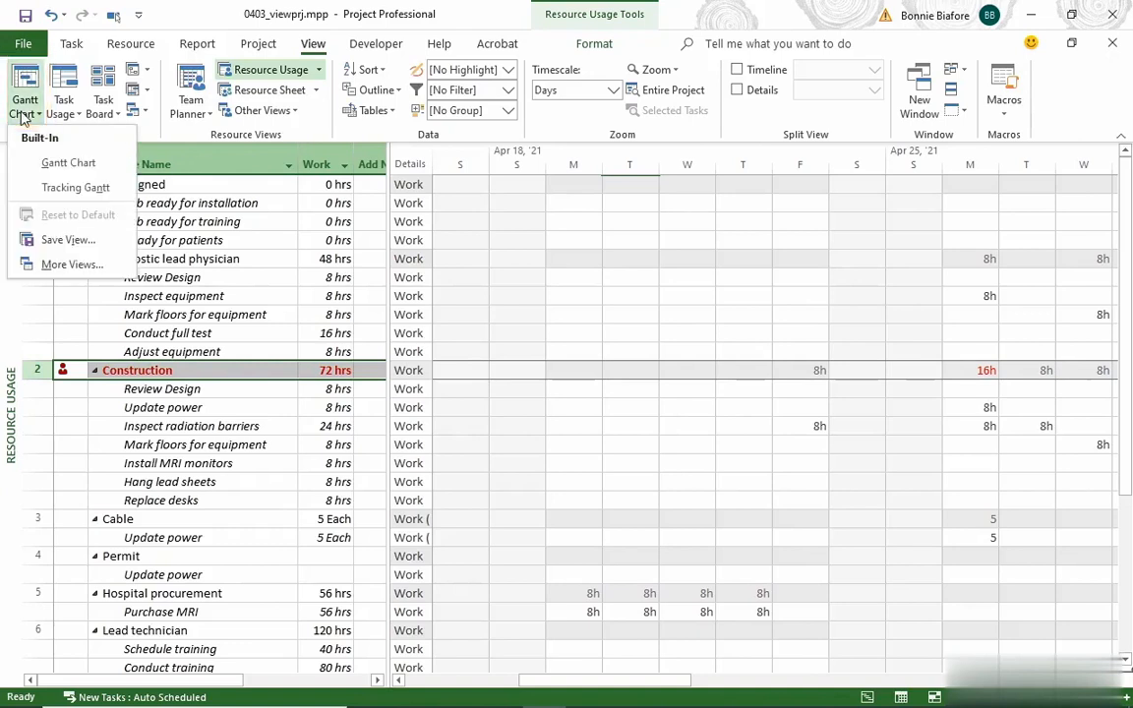
left_click(114, 189)
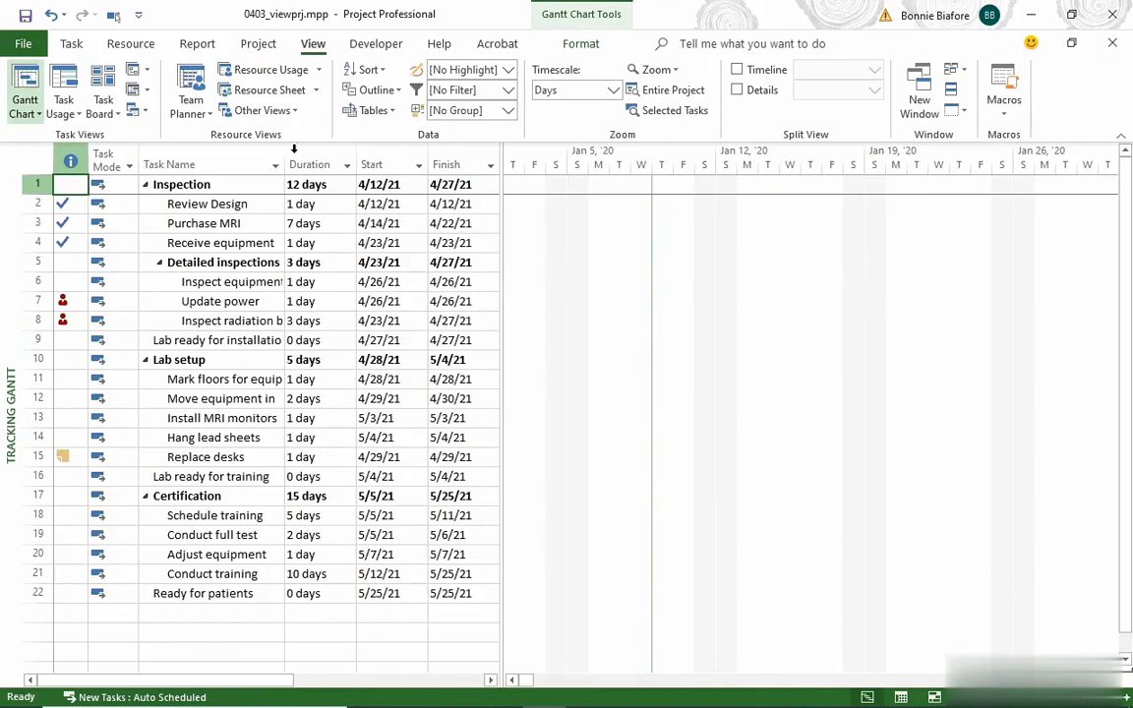
left_click(61, 46)
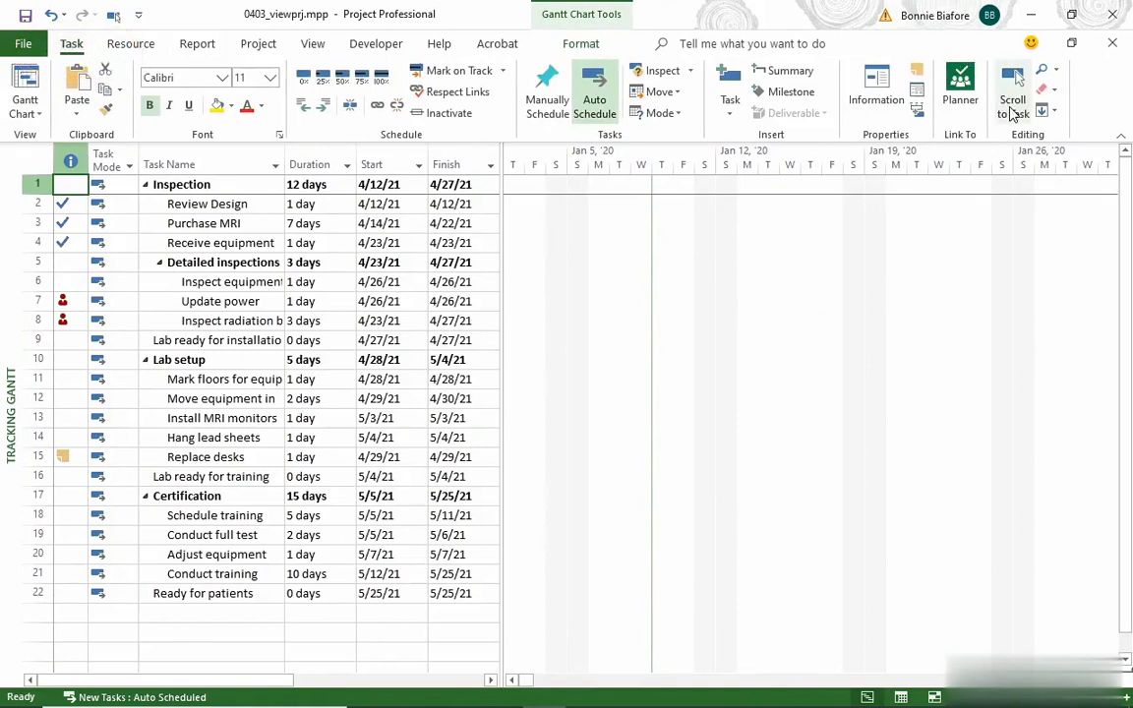
left_click(1014, 111)
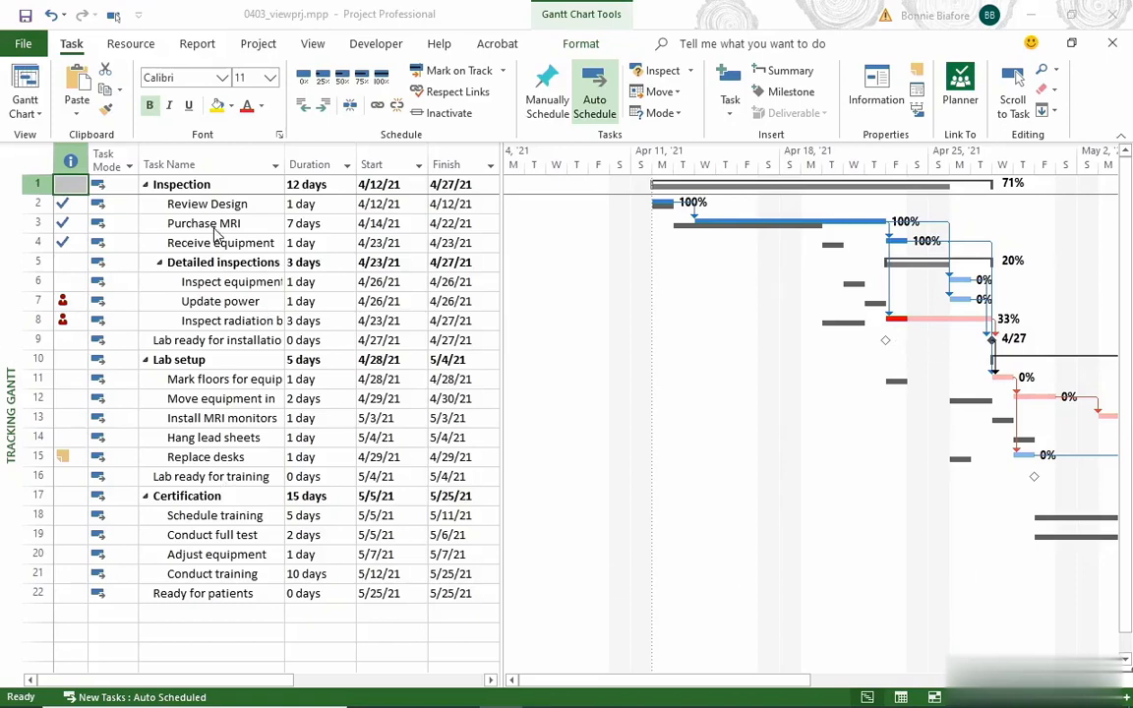
Show the Task Form details pane below the Tracking Gantt for Review Design and examine the Inspect equipment task in it.
left_click(197, 203)
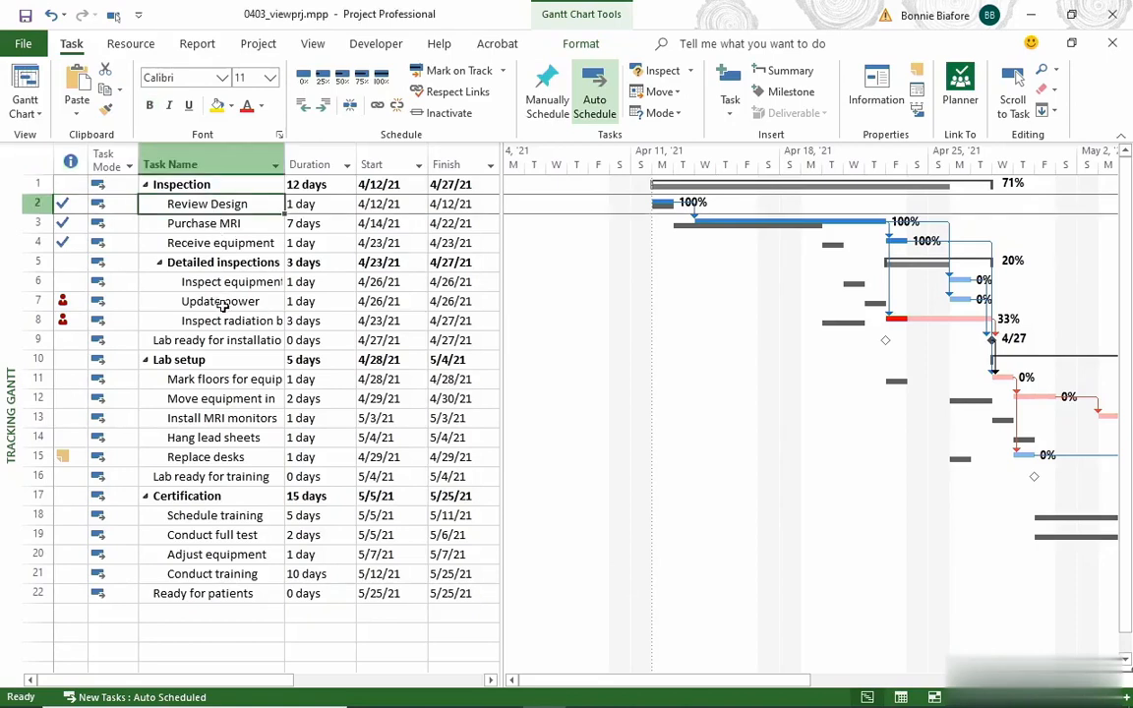
left_click(314, 46)
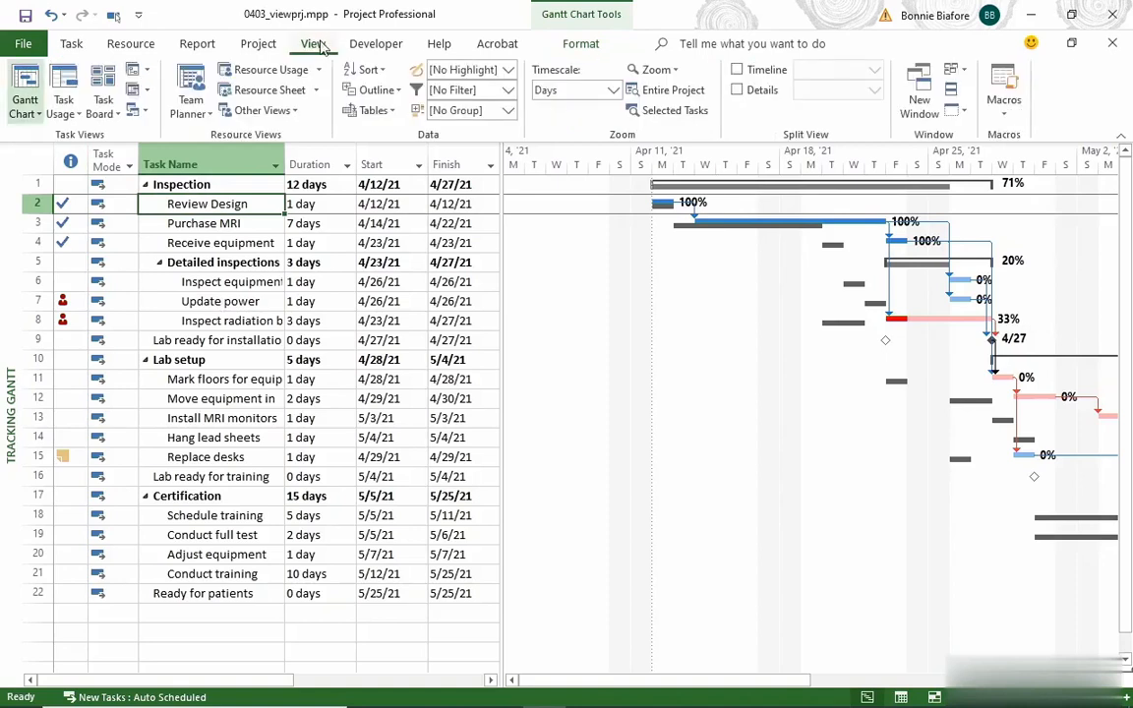
left_click(739, 90)
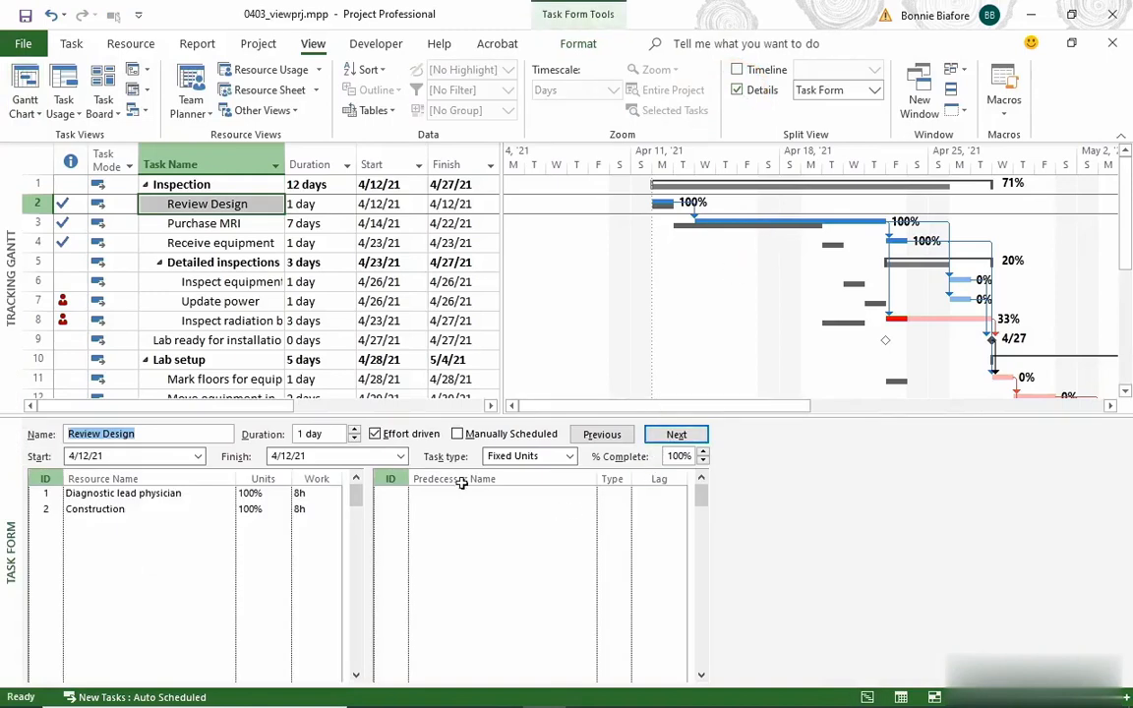
left_click(222, 282)
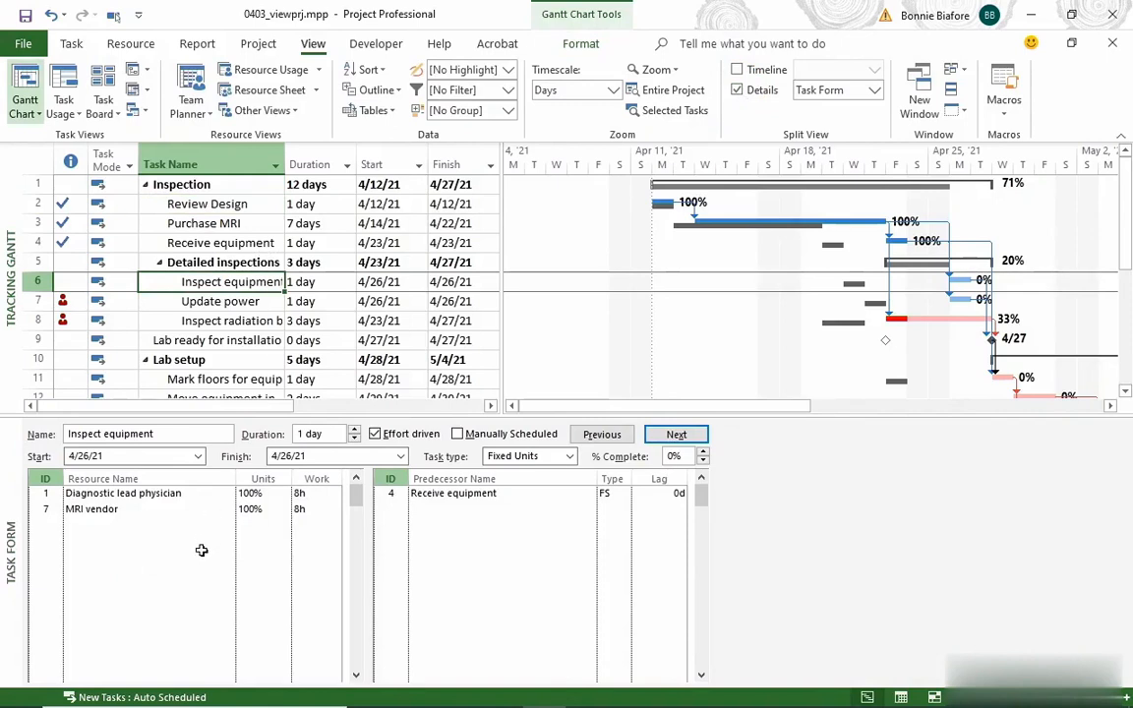
Look through the Task Form's Work, Notes, and Resources & Predecessors details for Inspect equipment, then hide the details pane.
right_click(316, 556)
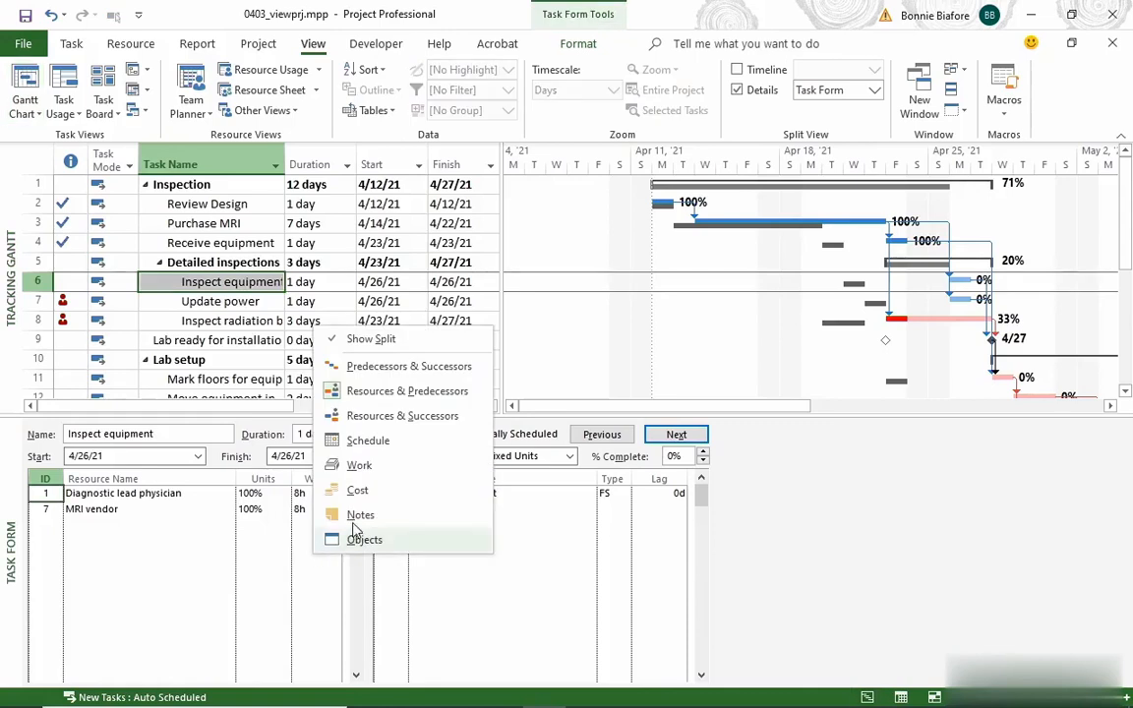
left_click(360, 465)
right_click(354, 573)
left_click(371, 513)
right_click(361, 577)
left_click(441, 411)
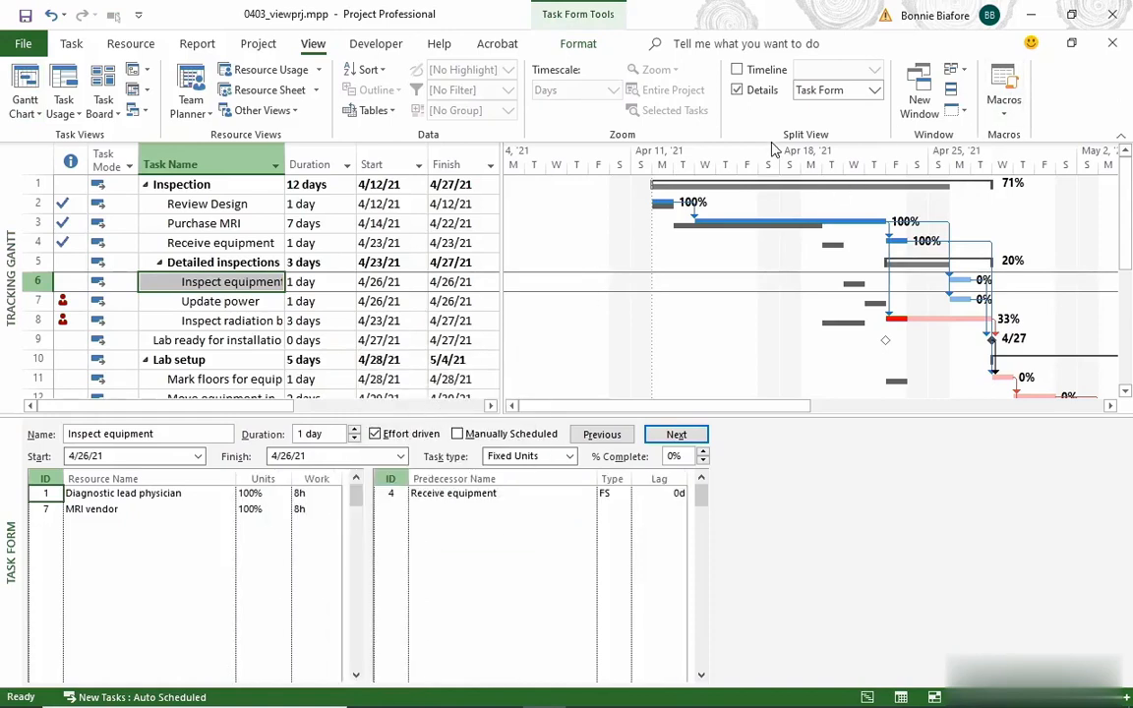
left_click(744, 91)
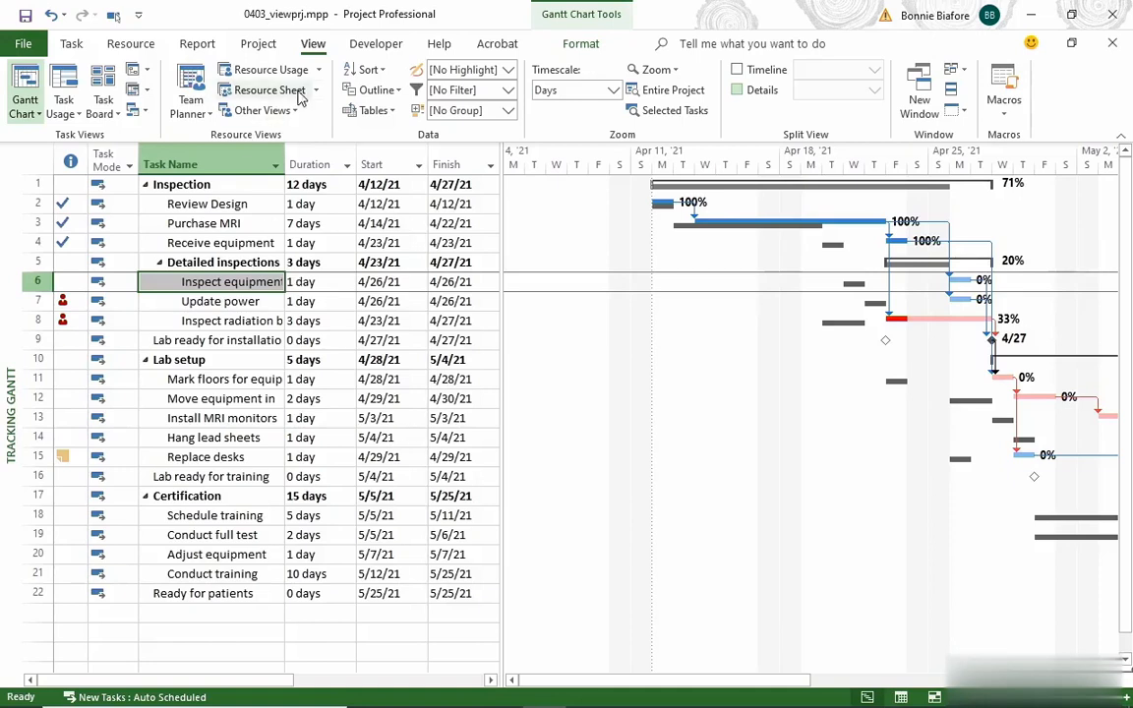
Apply the Summary table to the Tracking Gantt and widen the table area to include the Cost and Work columns.
left_click(372, 111)
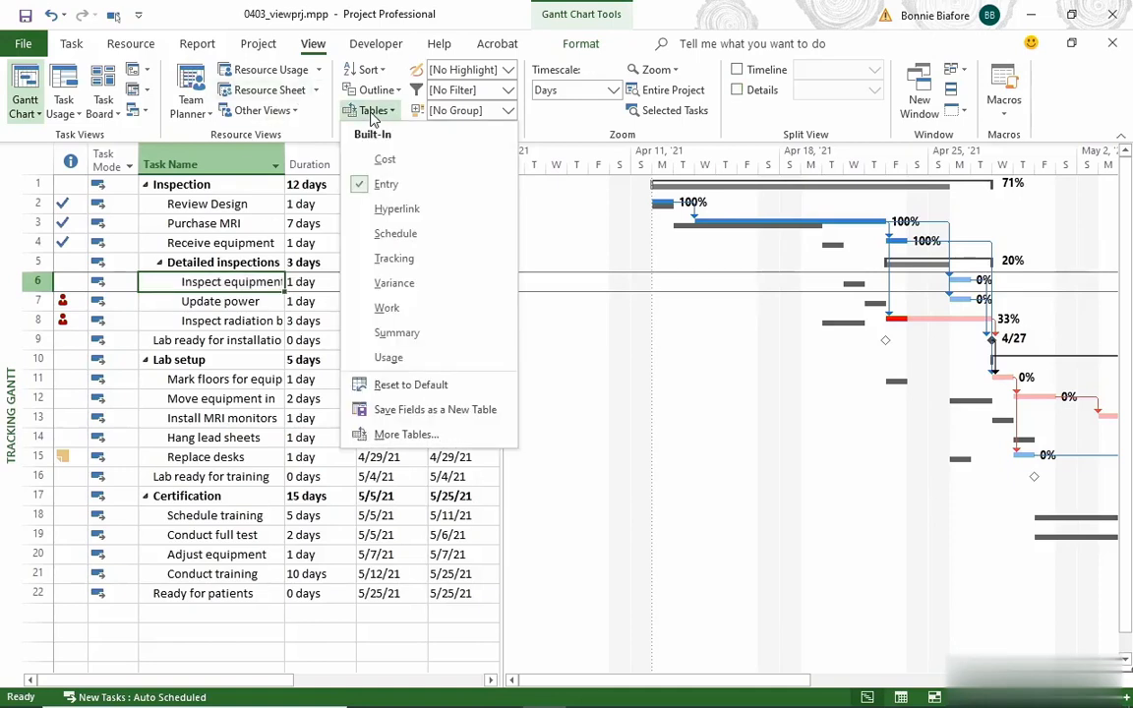
left_click(432, 333)
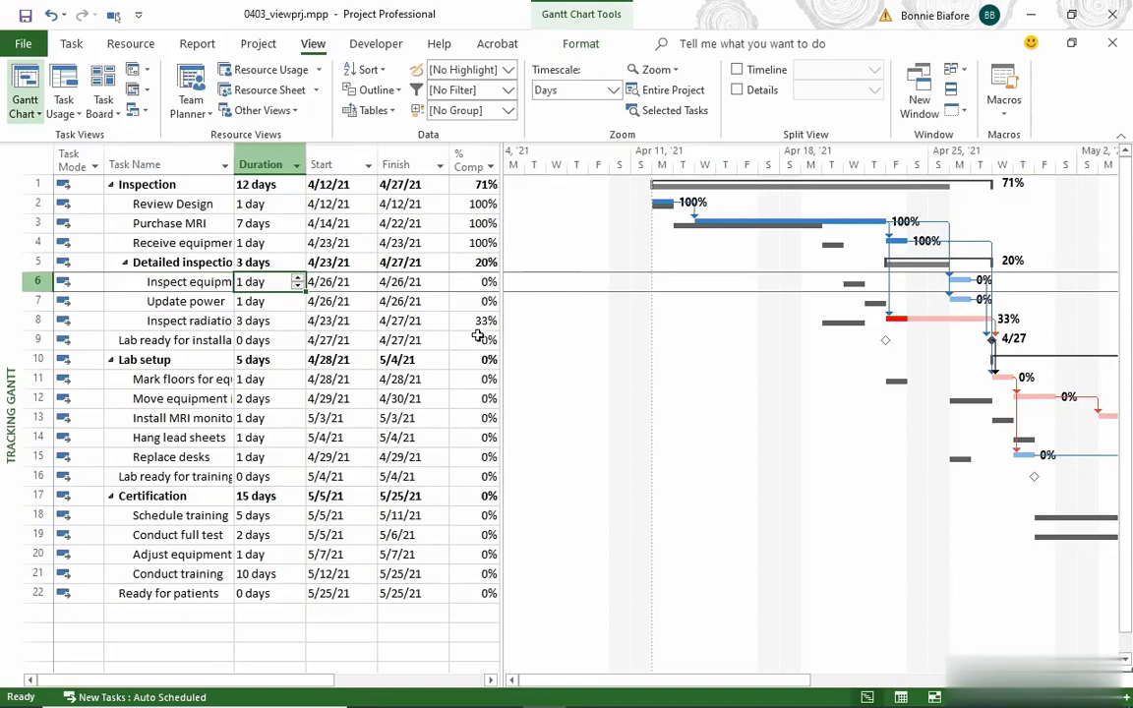
left_click_drag(522, 243, 557, 251)
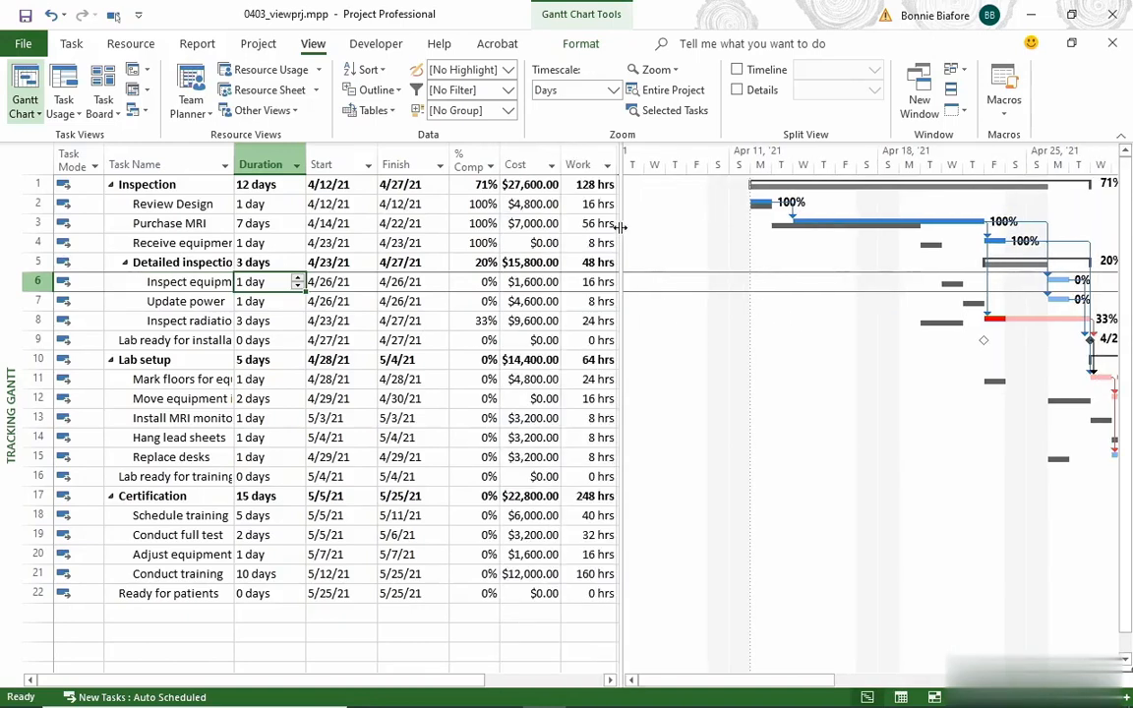
Apply the Work table to the Tracking Gantt, then replace it with the Tracking table.
left_click(374, 112)
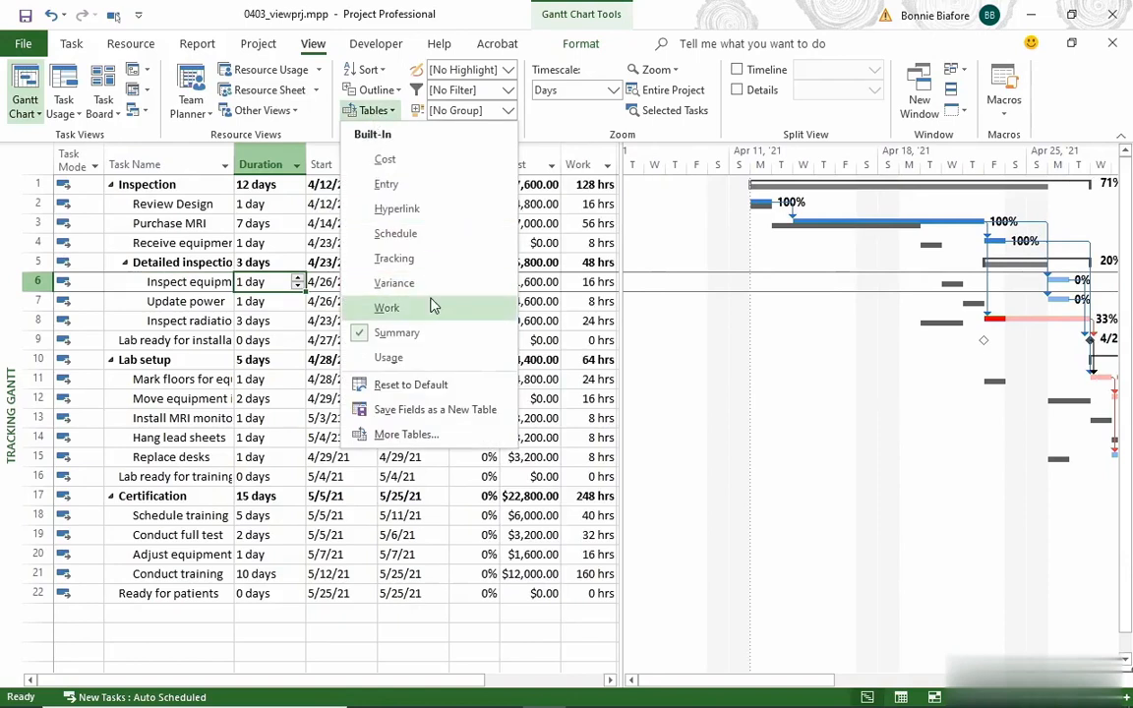
left_click(429, 302)
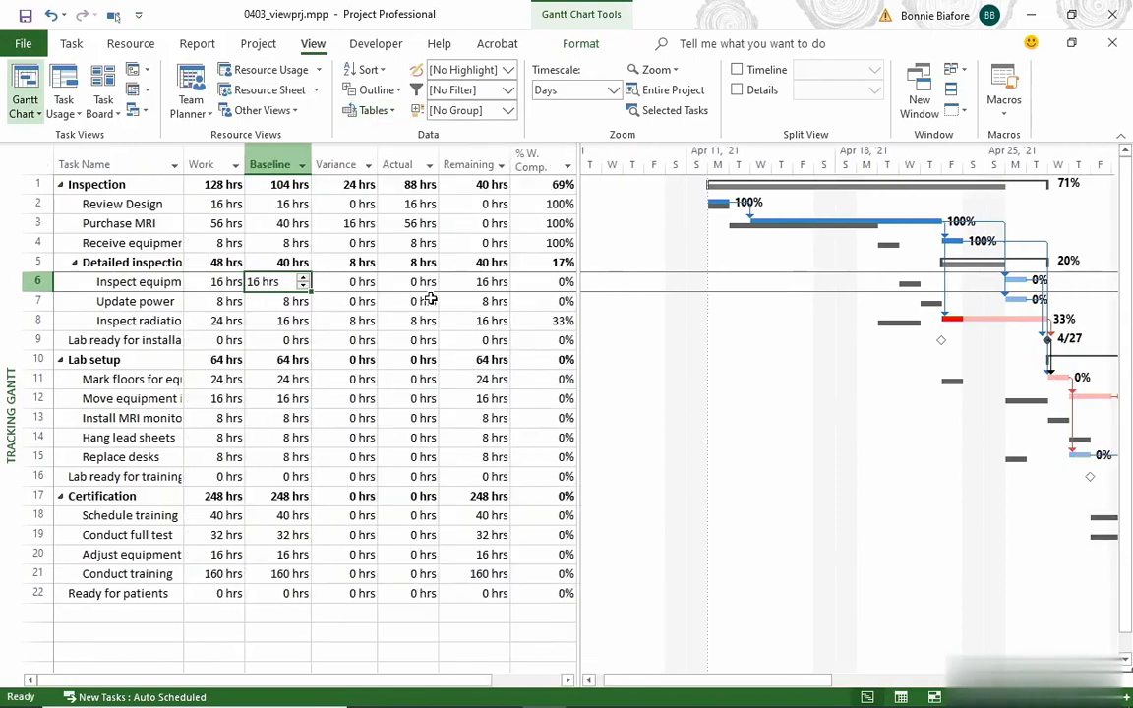
right_click(32, 159)
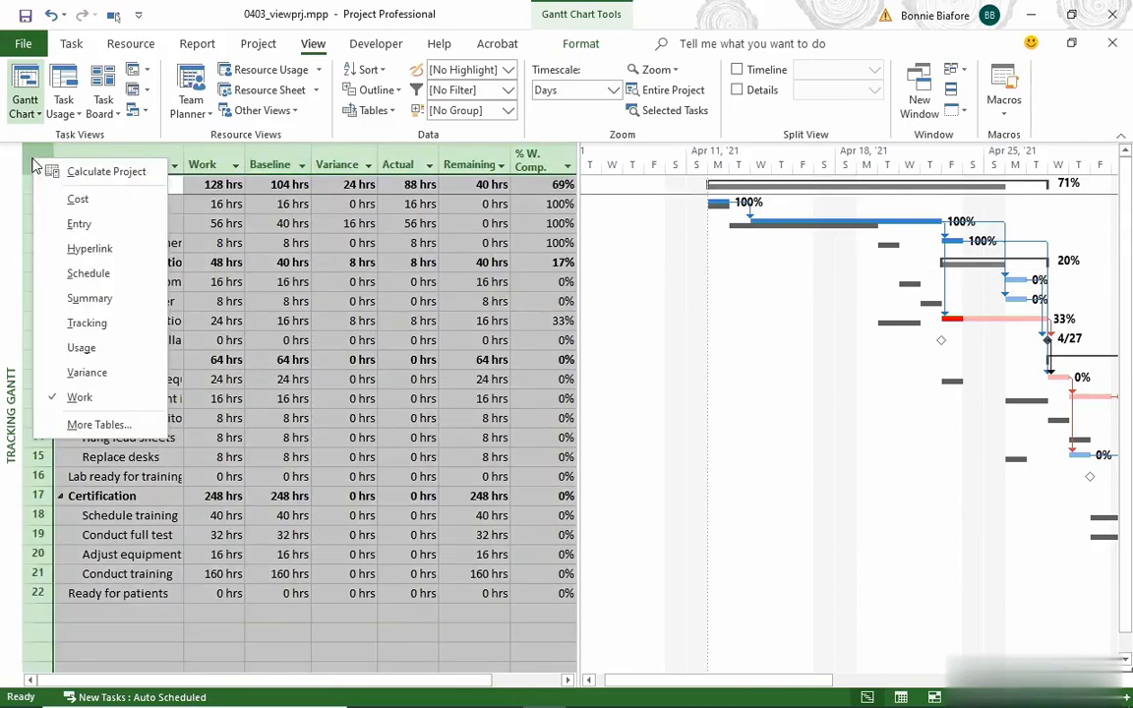
left_click(89, 324)
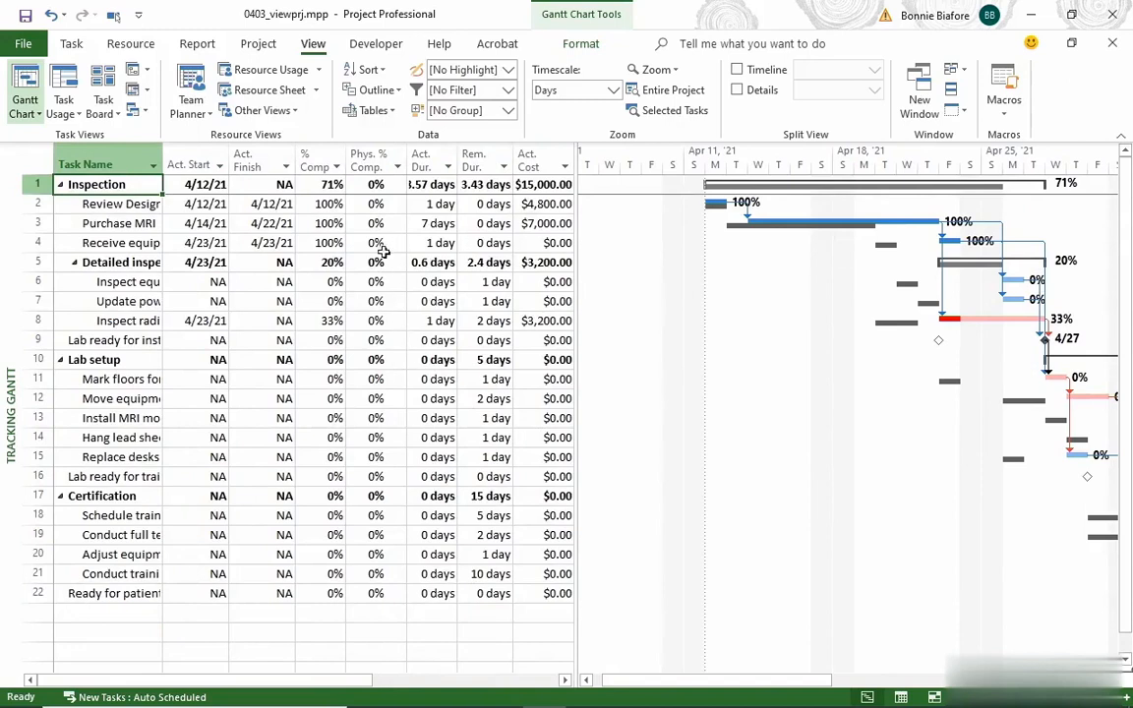
Insert a % Work Complete column before the Physical % Complete column in the Tracking table.
right_click(360, 159)
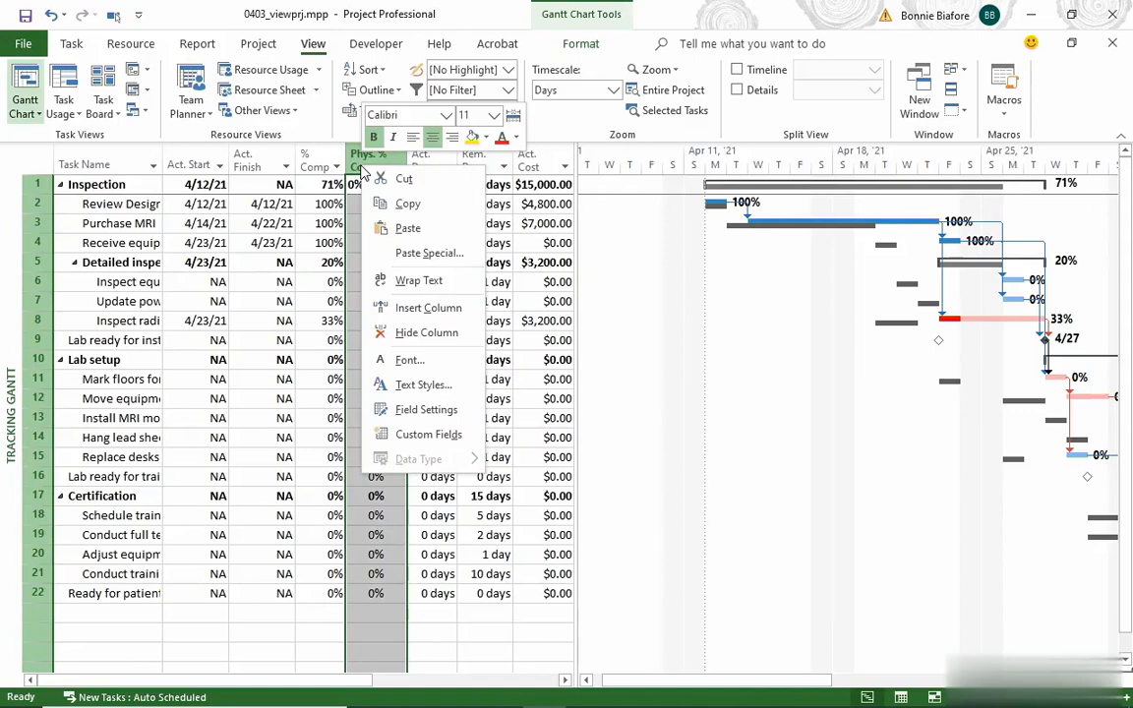
left_click(458, 313)
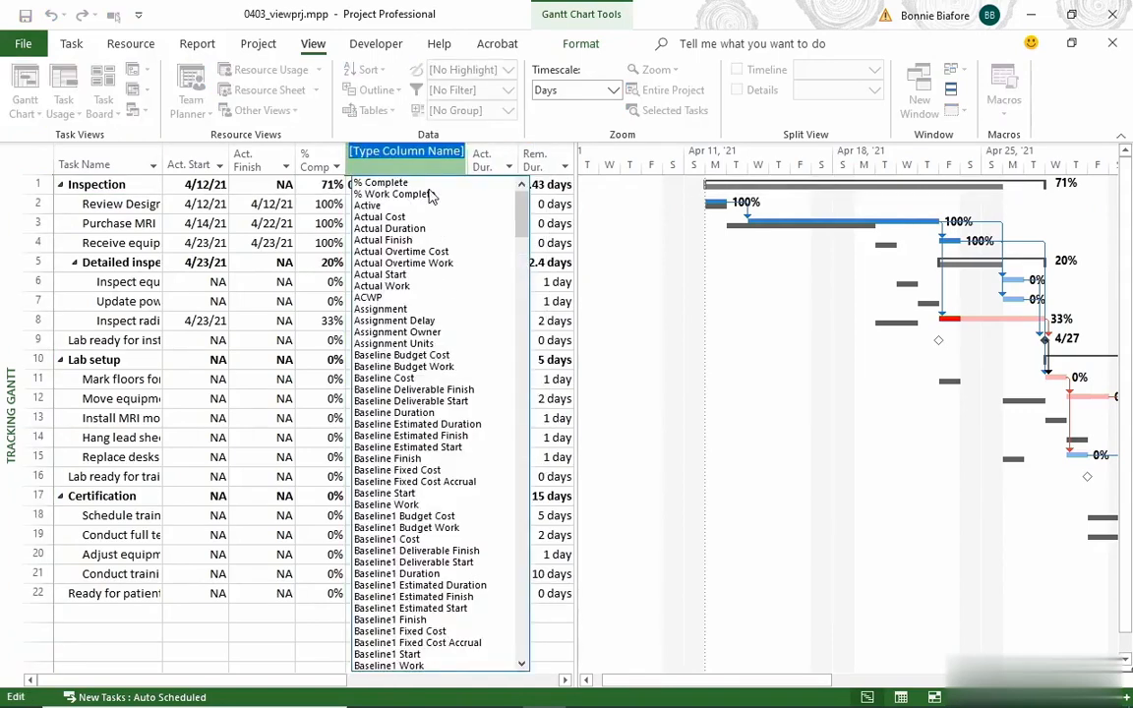
left_click(394, 194)
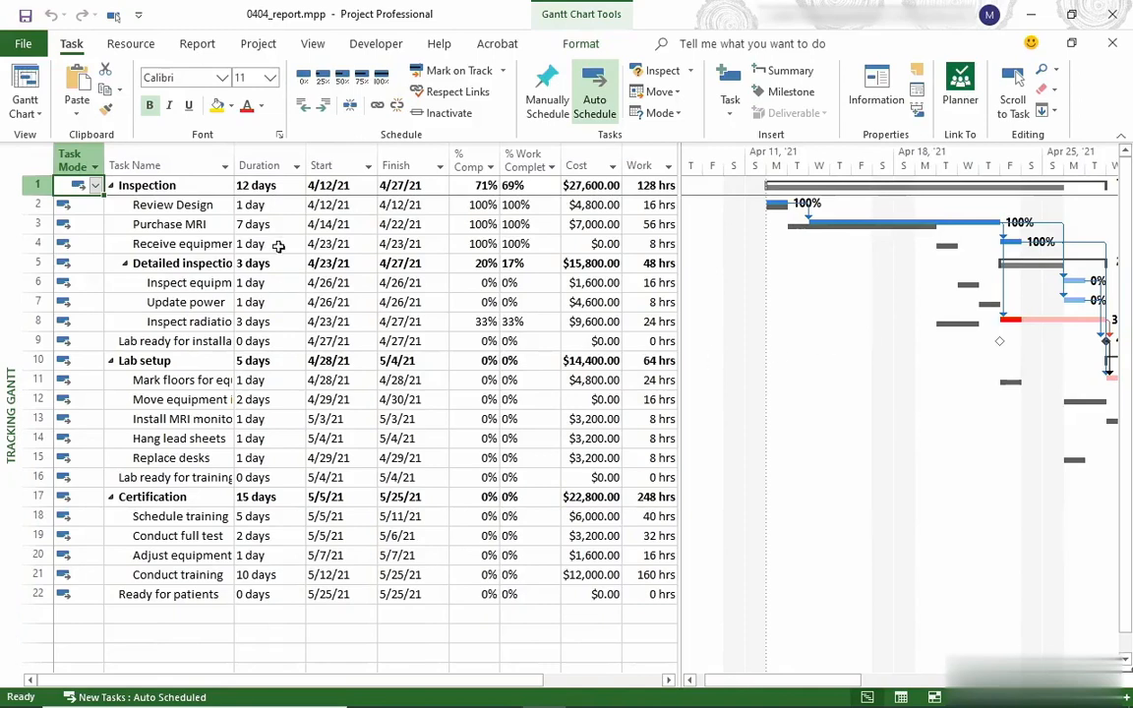
Open the Burndown dashboard report for the 0404_report.mpp project and examine its work and task burndown charts.
left_click(197, 43)
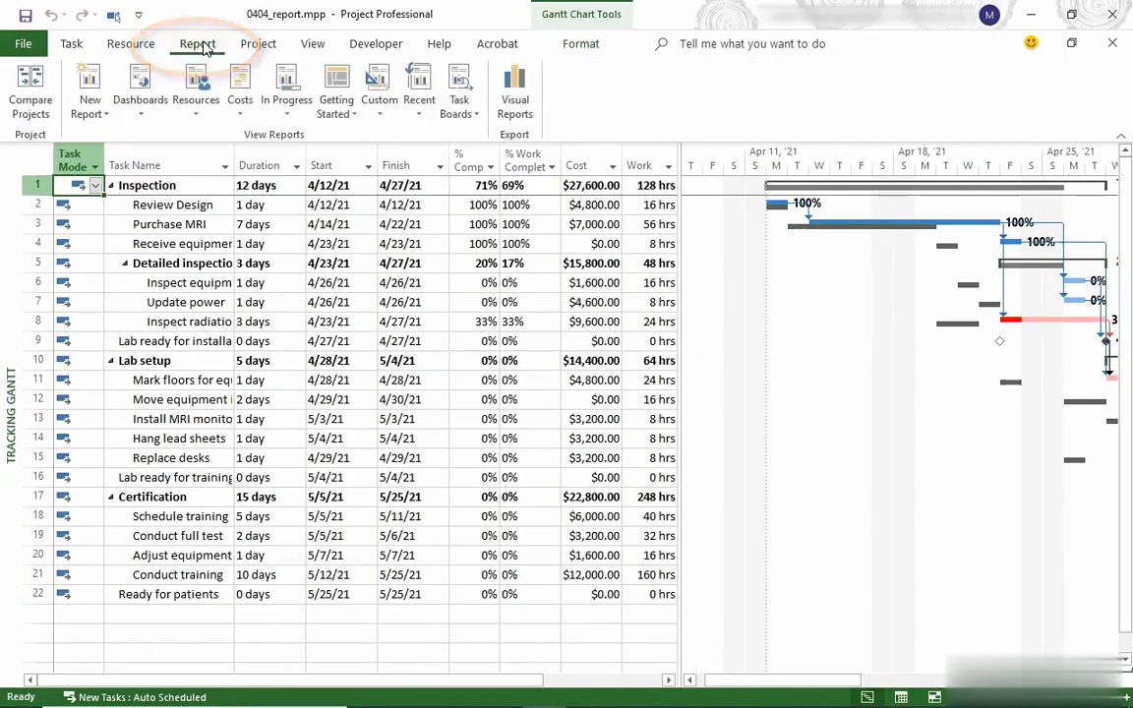
left_click(146, 102)
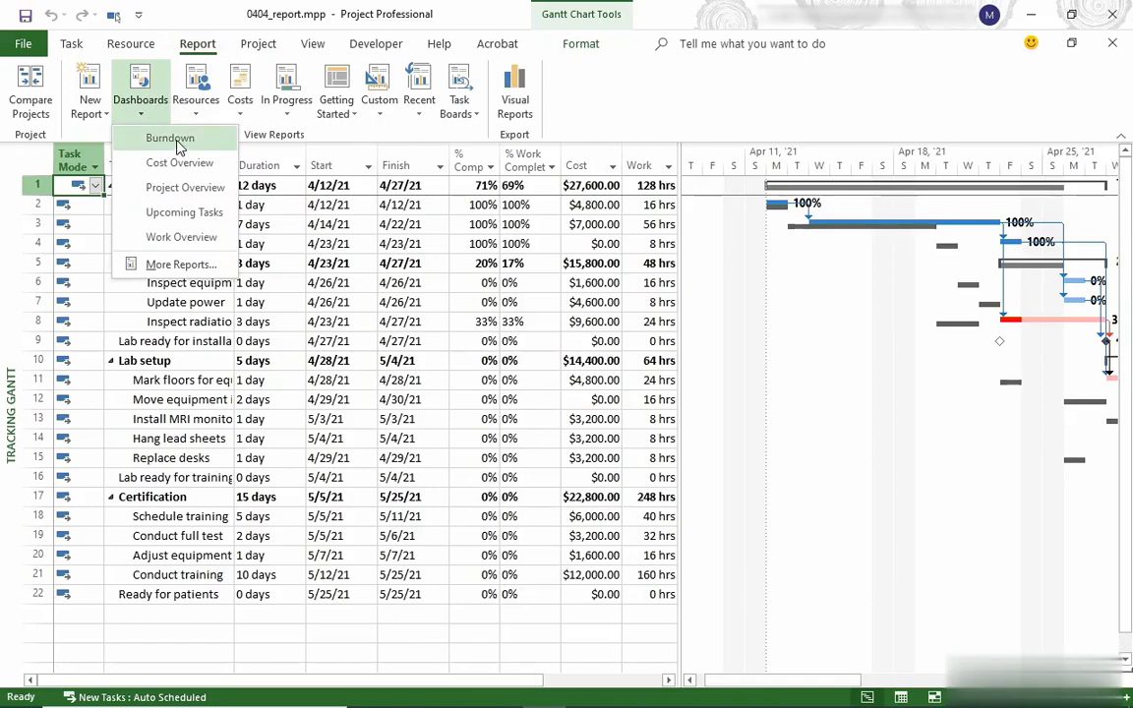
left_click(157, 139)
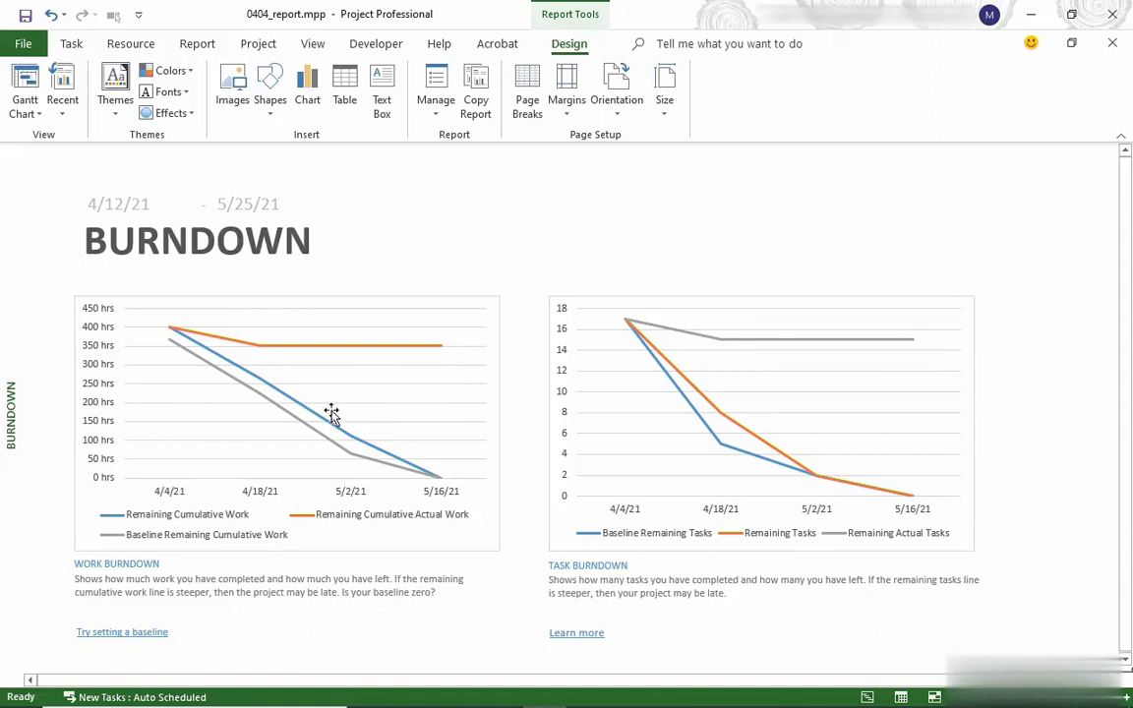
Open the Resource Overview report, followed by the Overallocated Resources report, to examine the resources' work status.
left_click(195, 46)
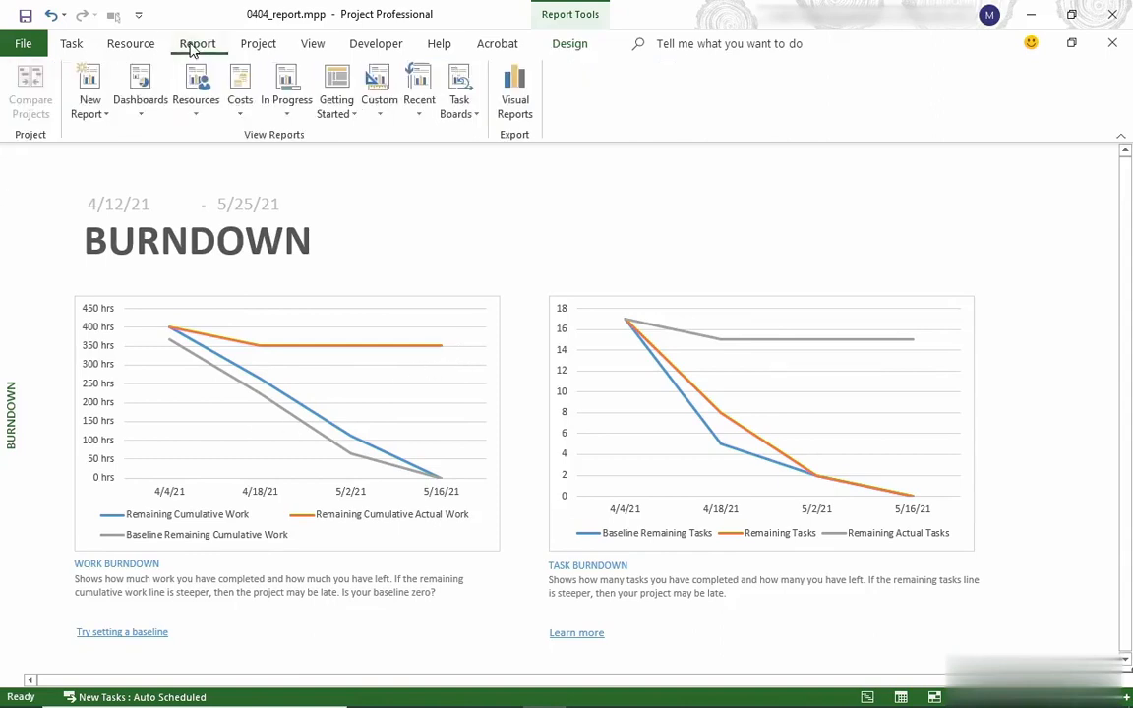
left_click(200, 102)
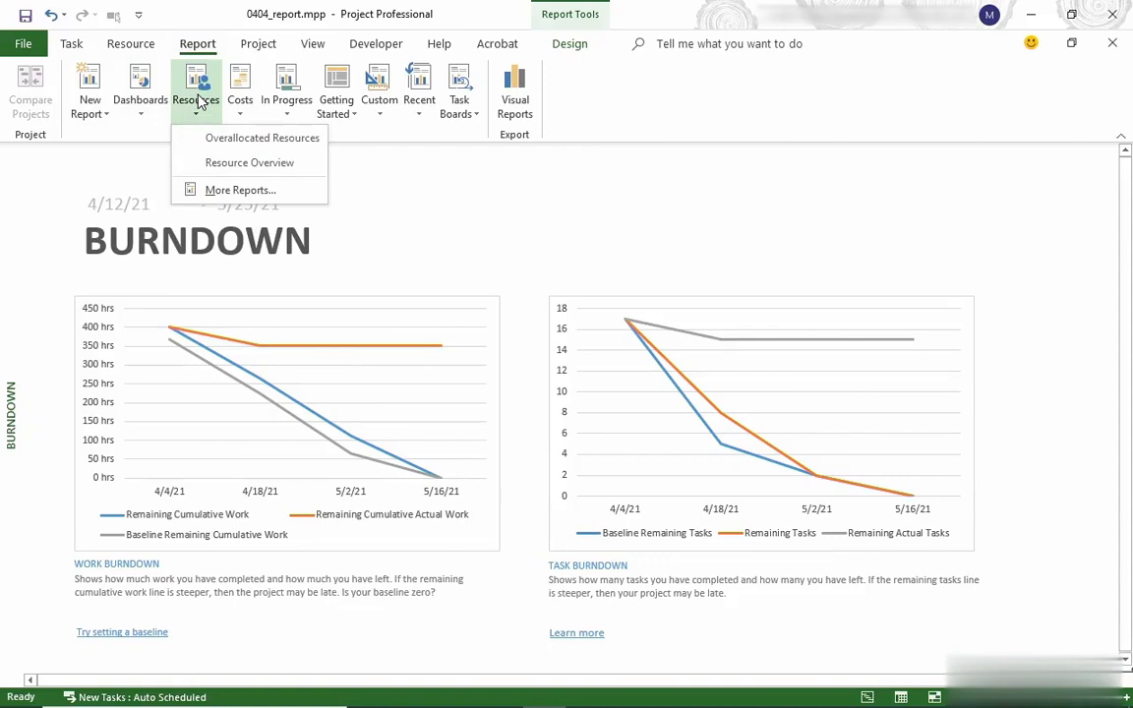
left_click(217, 162)
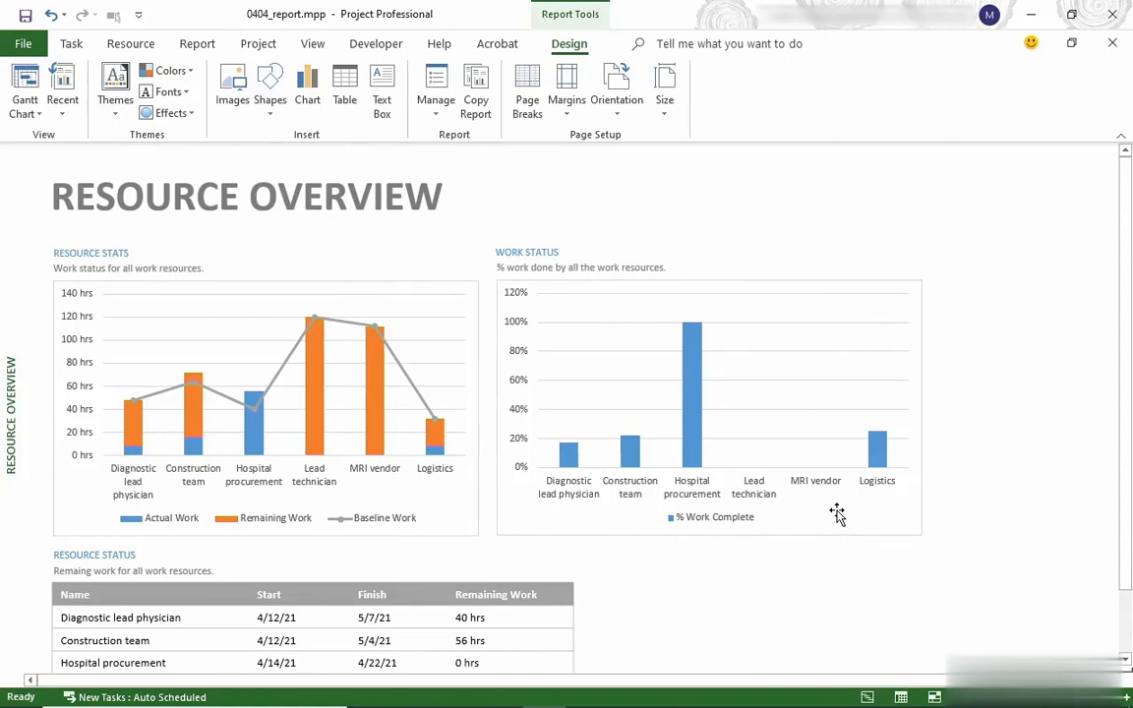
left_click(192, 50)
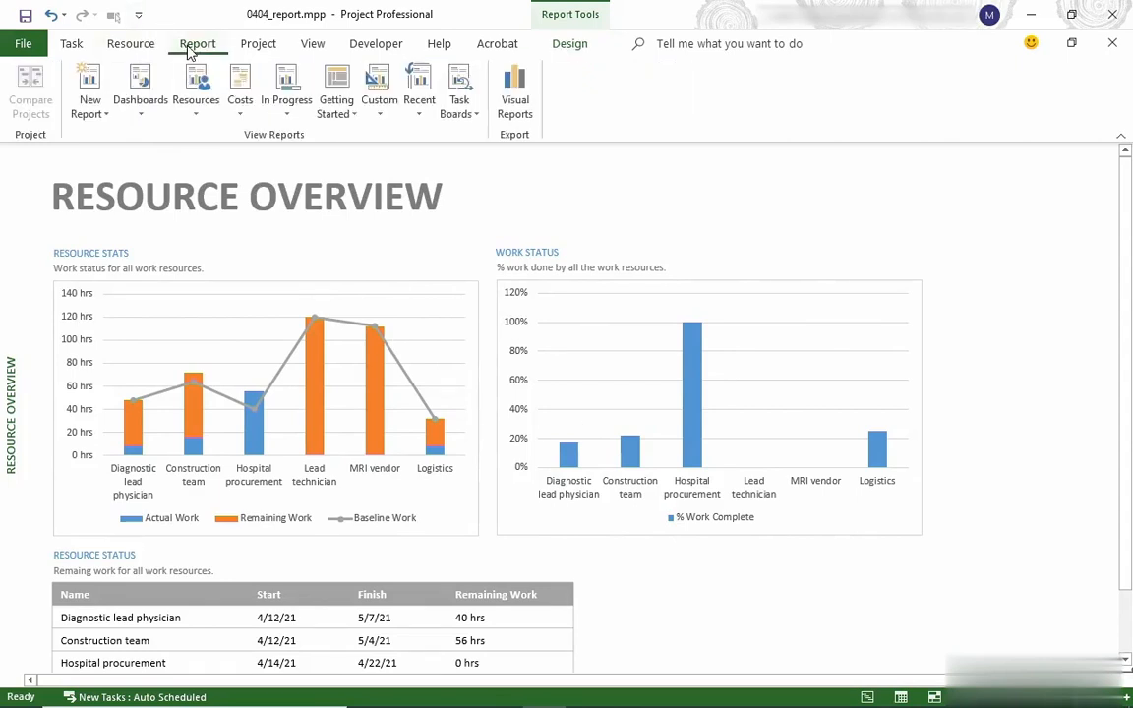
left_click(198, 108)
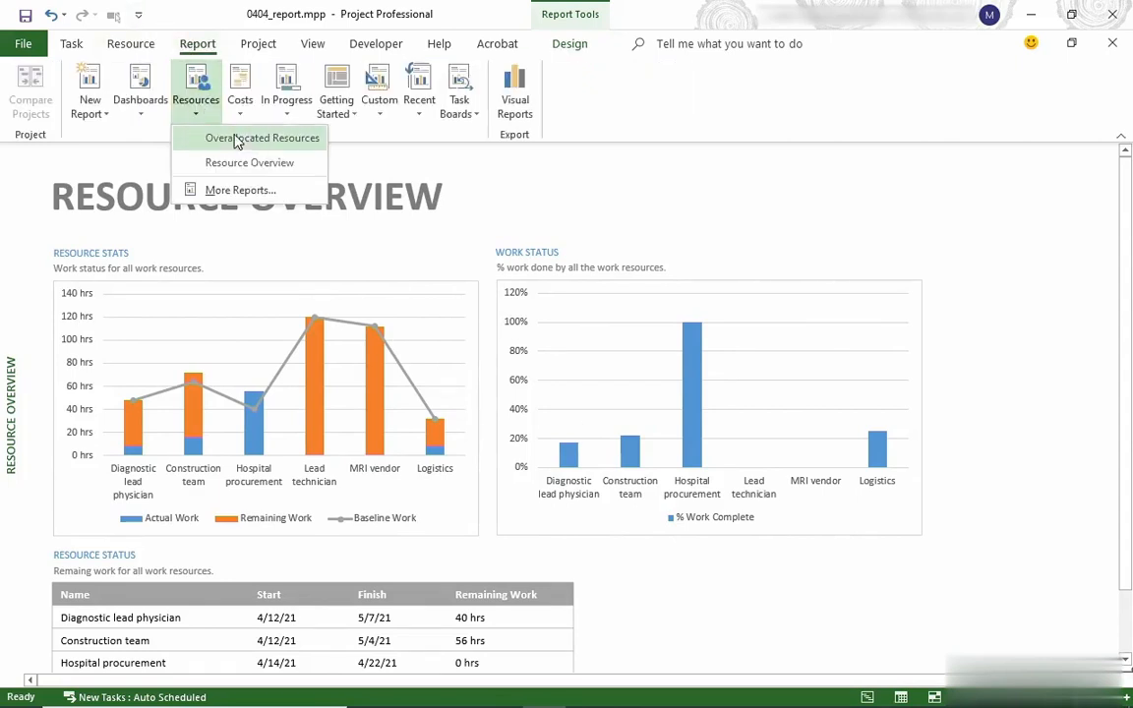
left_click(255, 138)
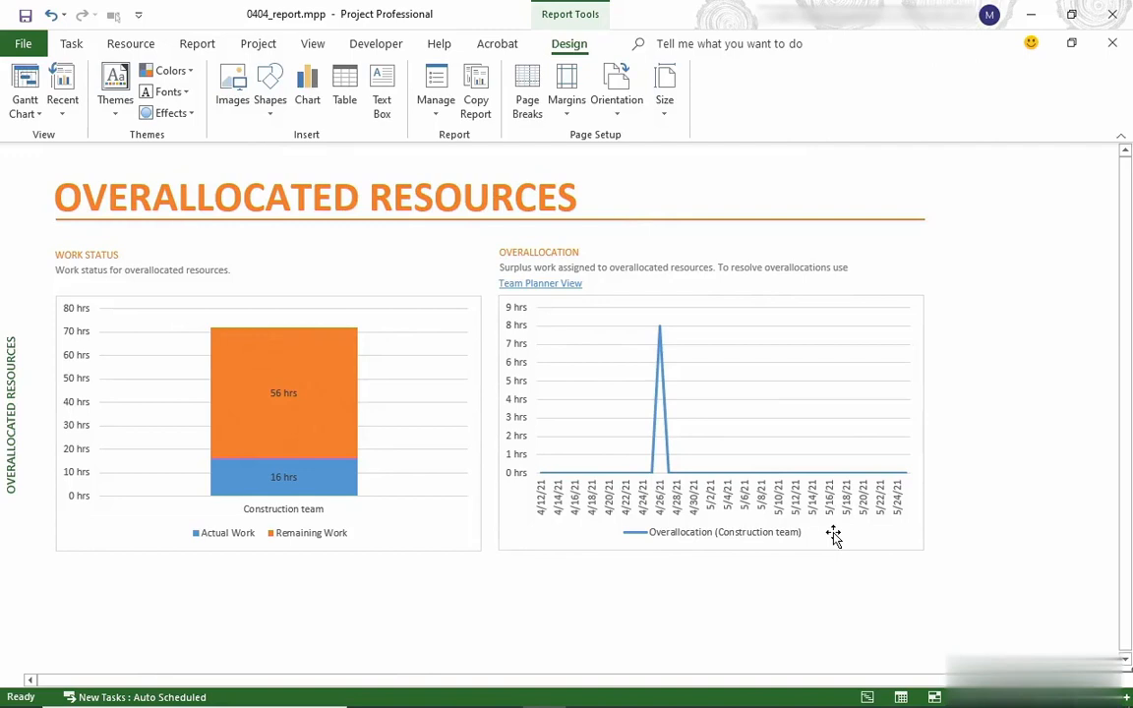
Open the Cash Flow cost report and set its cost chart's timescale units to Weeks.
left_click(198, 48)
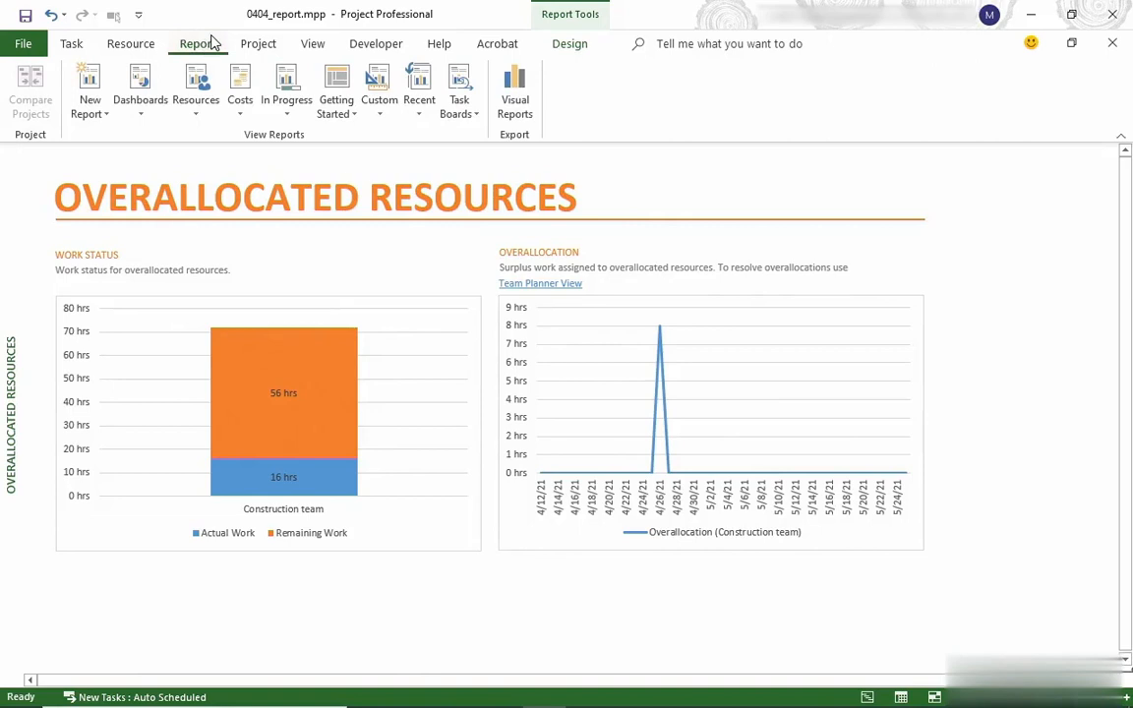
left_click(239, 106)
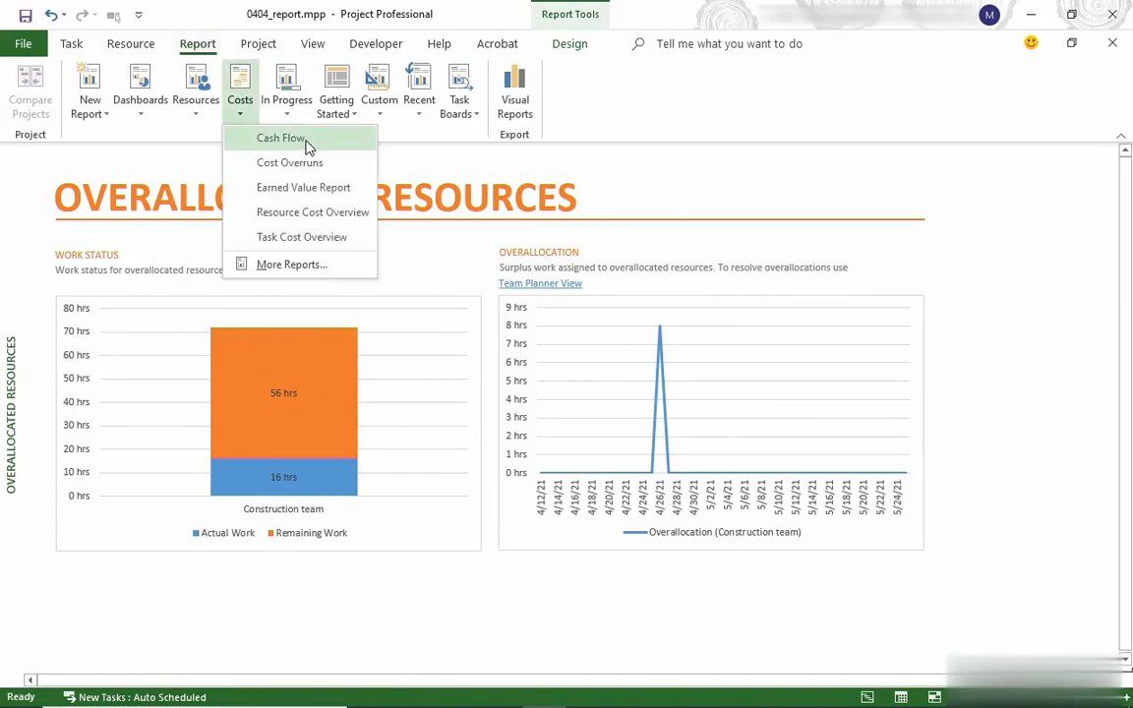
left_click(281, 139)
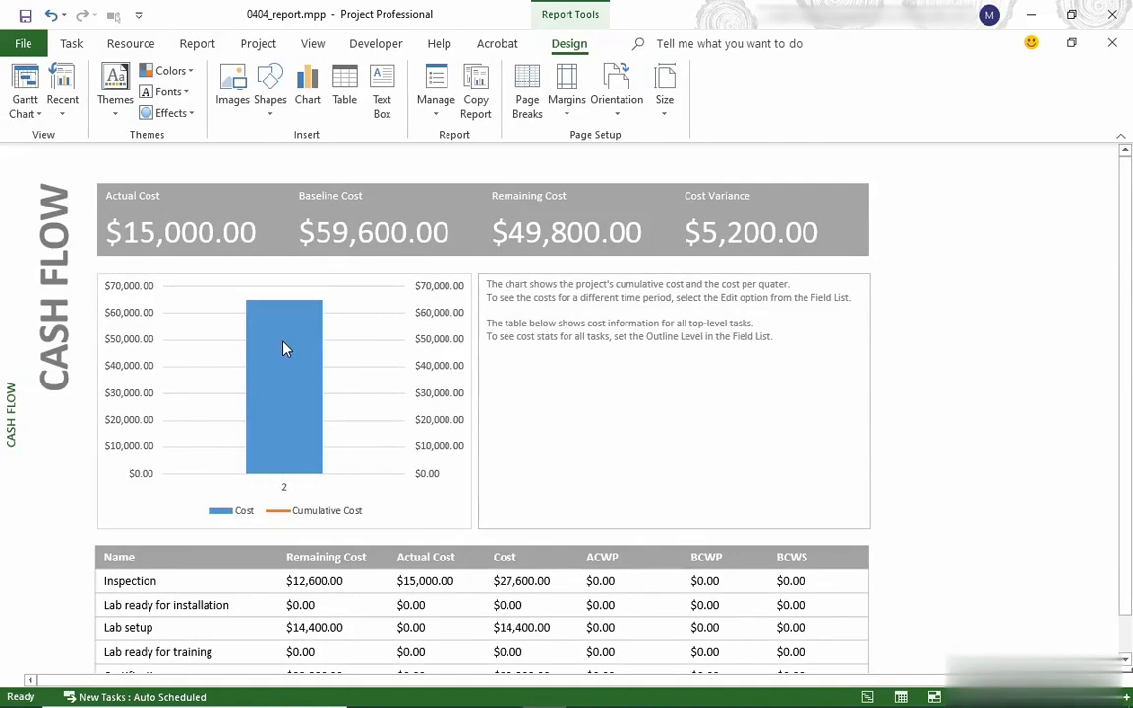
left_click(371, 335)
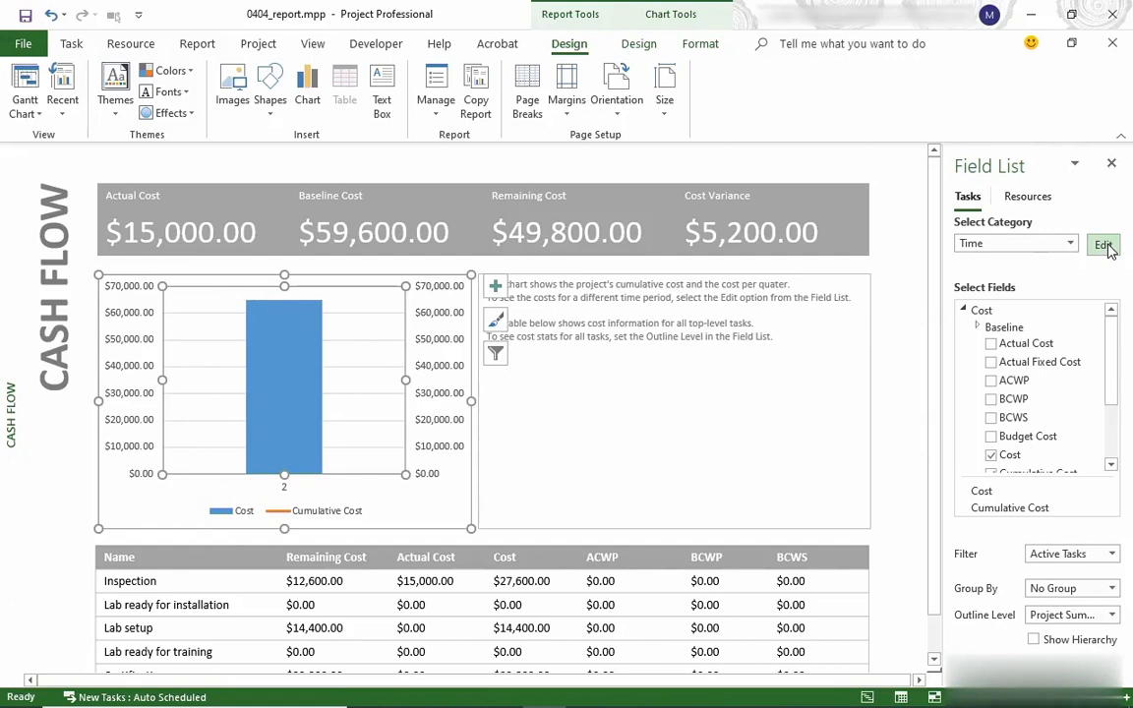
left_click(1105, 245)
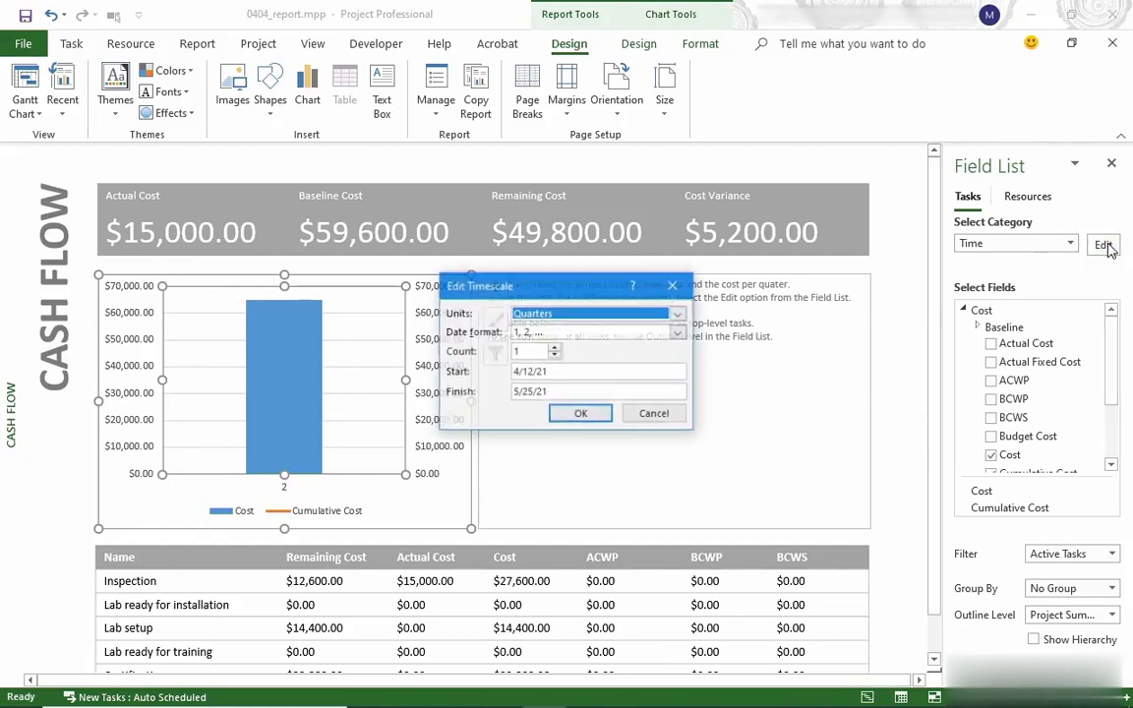
left_click(679, 313)
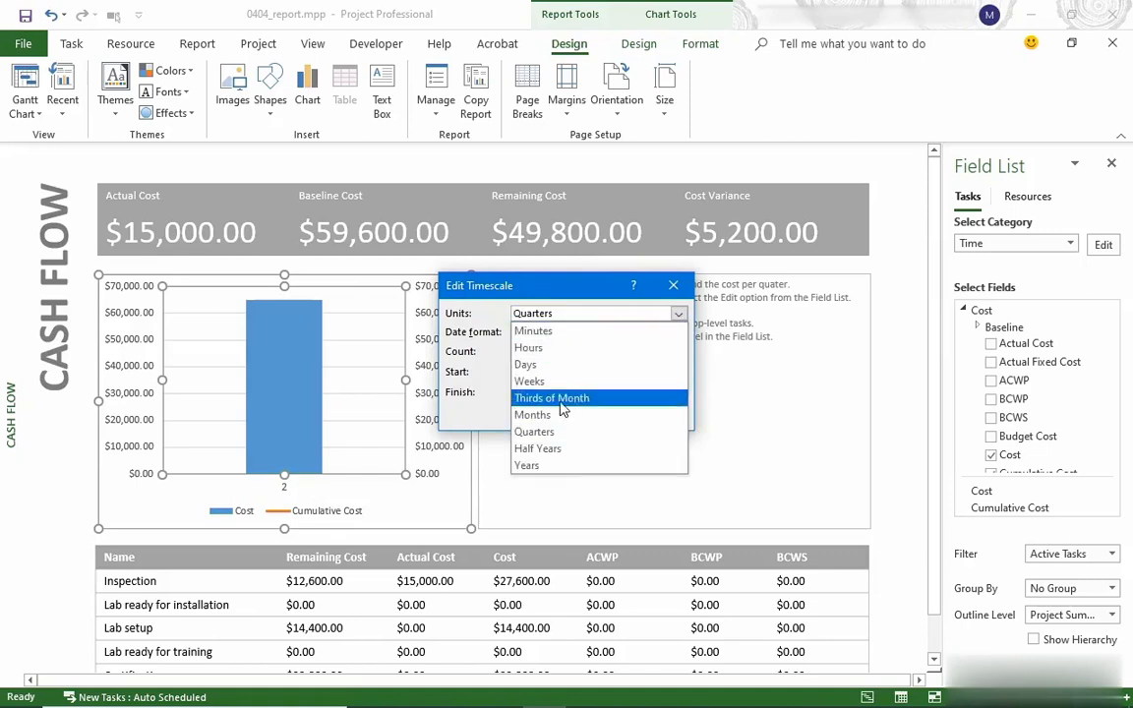
left_click(591, 381)
left_click(586, 414)
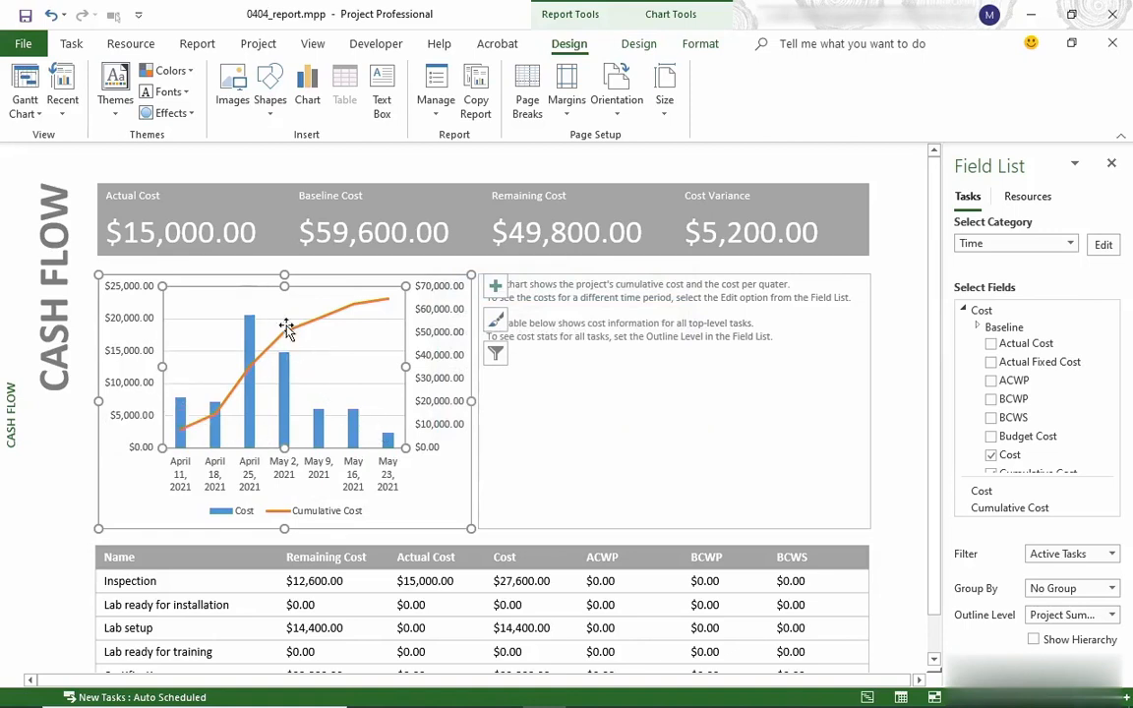
Open the Slipping Tasks progress report to examine tasks finishing past their baseline dates.
left_click(200, 44)
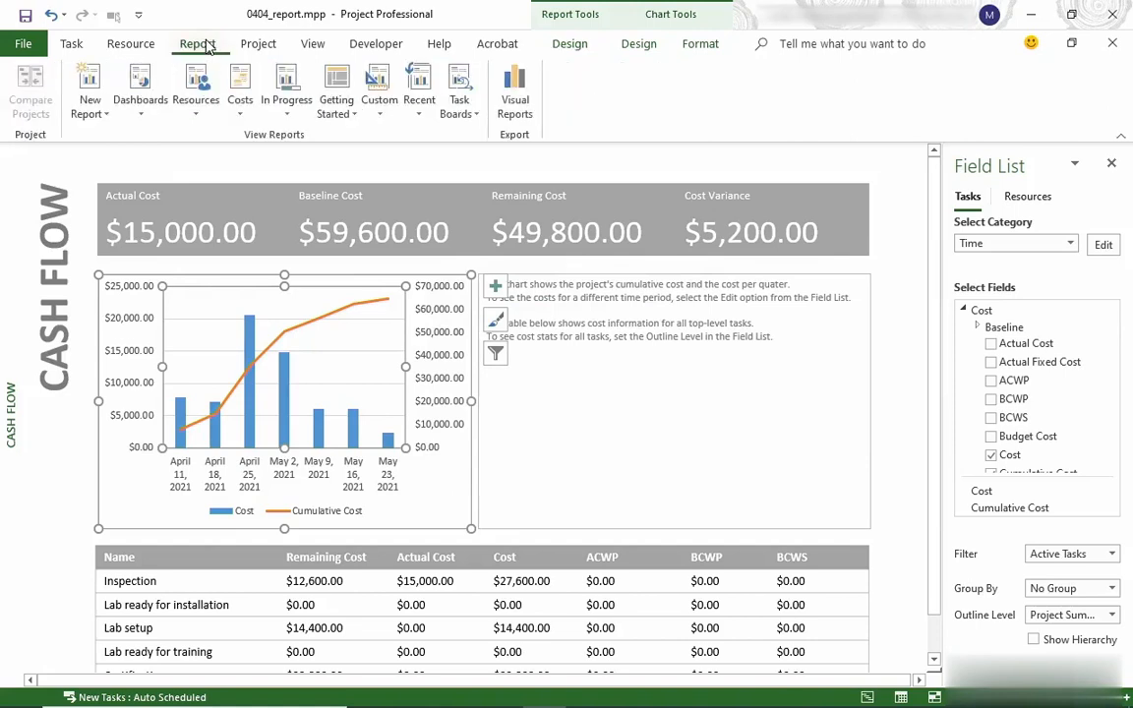
left_click(295, 107)
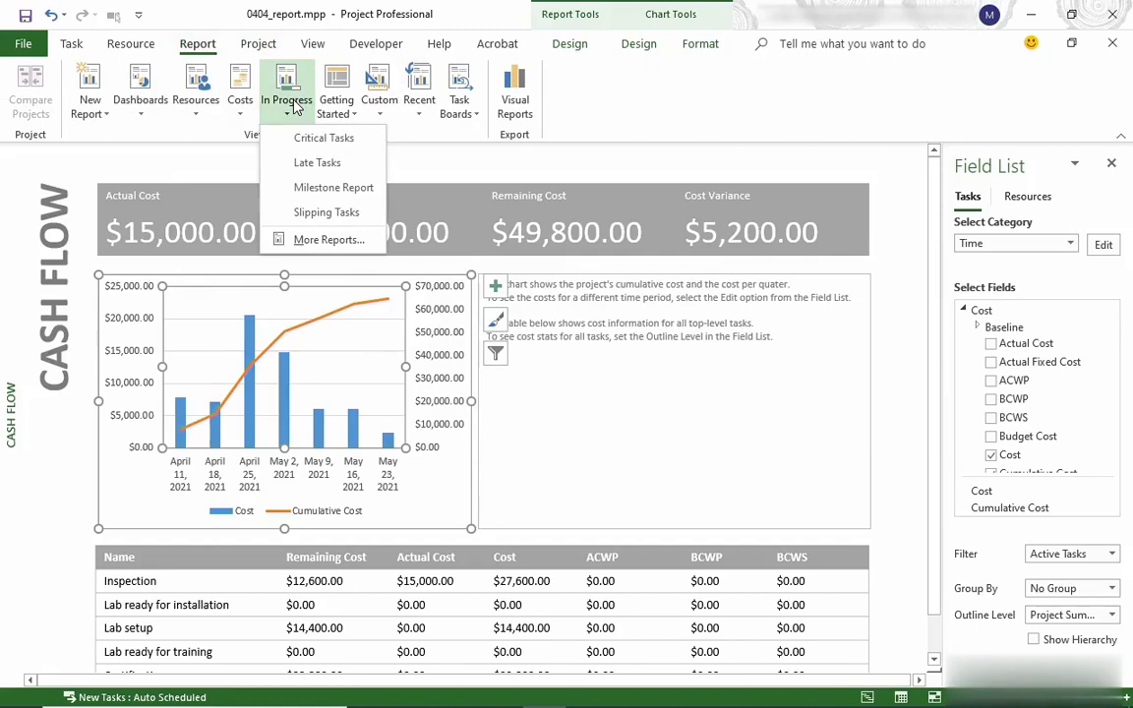
left_click(343, 218)
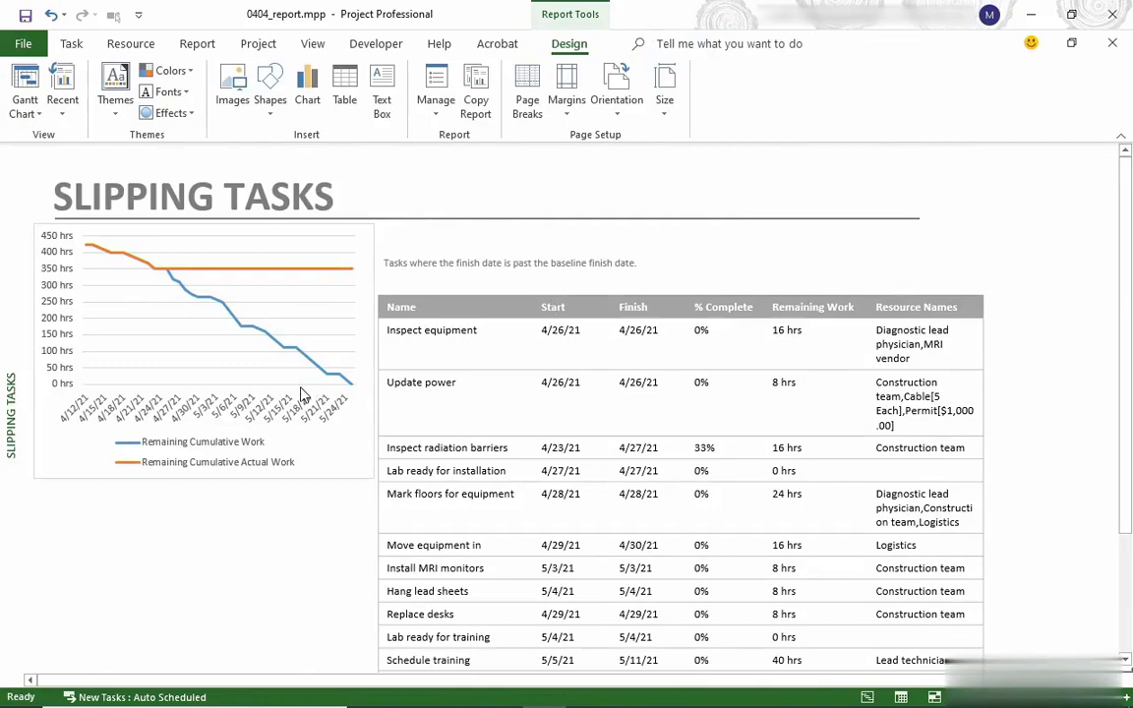